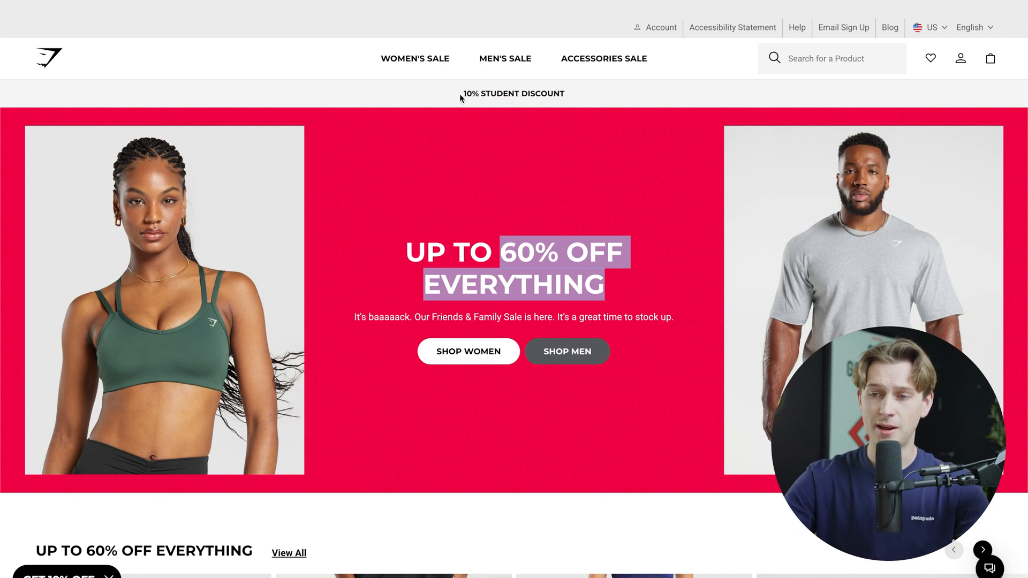
Step: Examine the Gymshark homepage, including its promotional banners, discounted product carousel, men's sale tiles, top picks and collection sections
{"action": "mouse_move", "coordinate": [505, 59]}
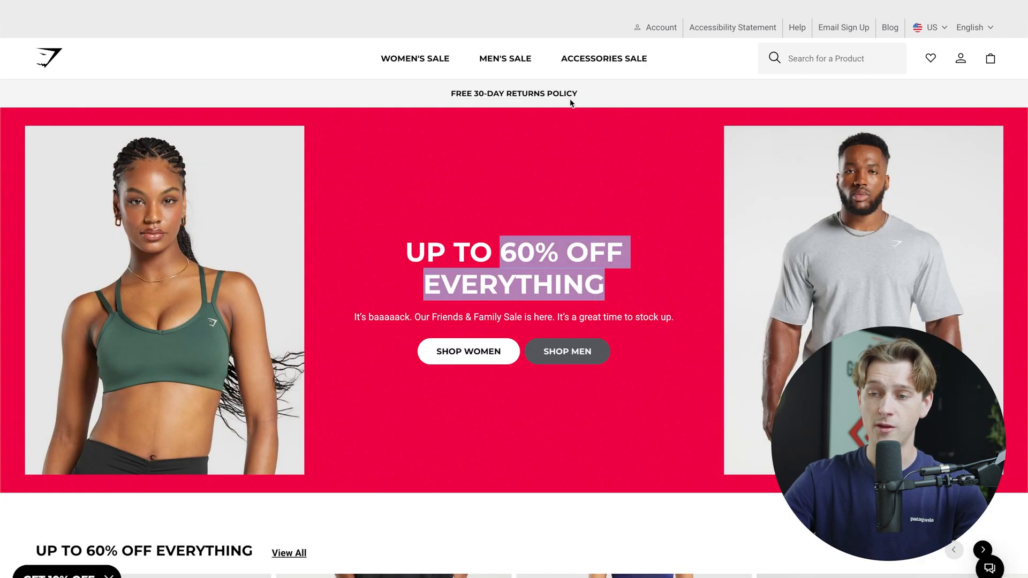
{"action": "scroll", "coordinate": [562, 149], "scroll_direction": "down", "scroll_amount": 8}
{"action": "scroll", "coordinate": [561, 150], "scroll_direction": "down", "scroll_amount": 1}
{"action": "scroll", "coordinate": [561, 149], "scroll_direction": "up", "scroll_amount": 2}
{"action": "scroll", "coordinate": [985, 315], "scroll_direction": "right", "scroll_amount": 10}
{"action": "scroll", "coordinate": [983, 314], "scroll_direction": "right", "scroll_amount": 5}
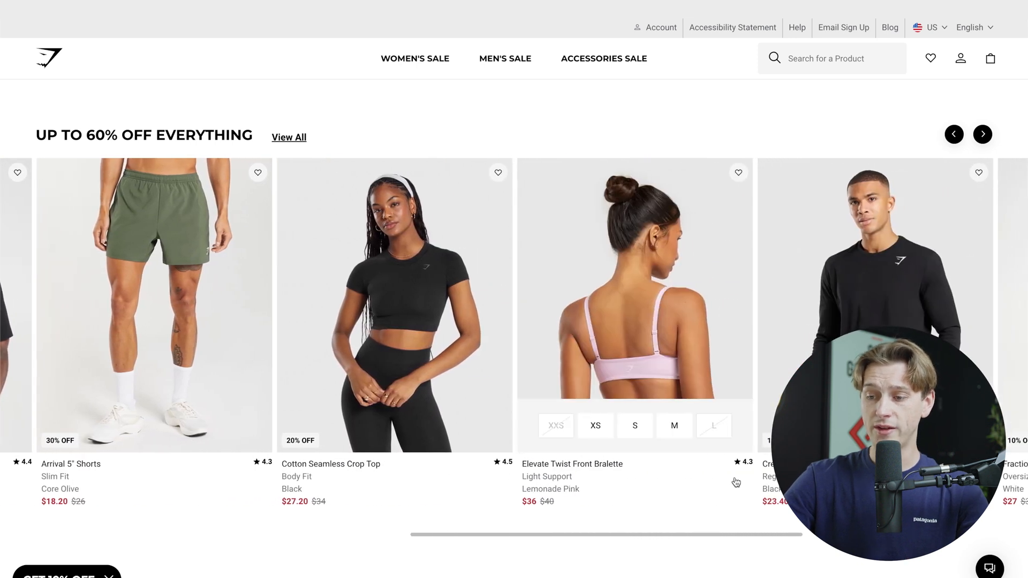
{"action": "scroll", "coordinate": [689, 424], "scroll_direction": "down", "scroll_amount": 15}
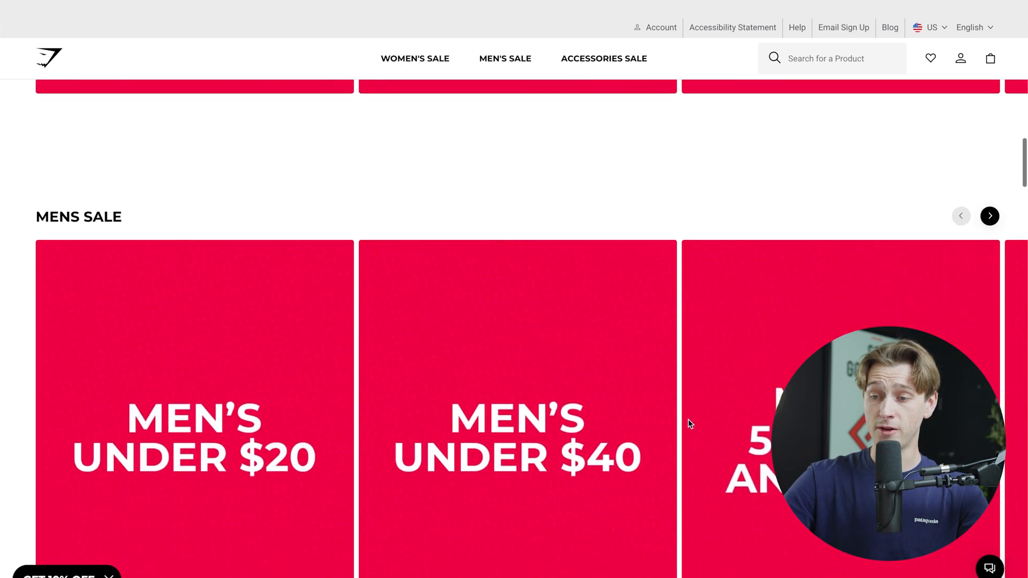
{"action": "scroll", "coordinate": [688, 423], "scroll_direction": "down", "scroll_amount": 15}
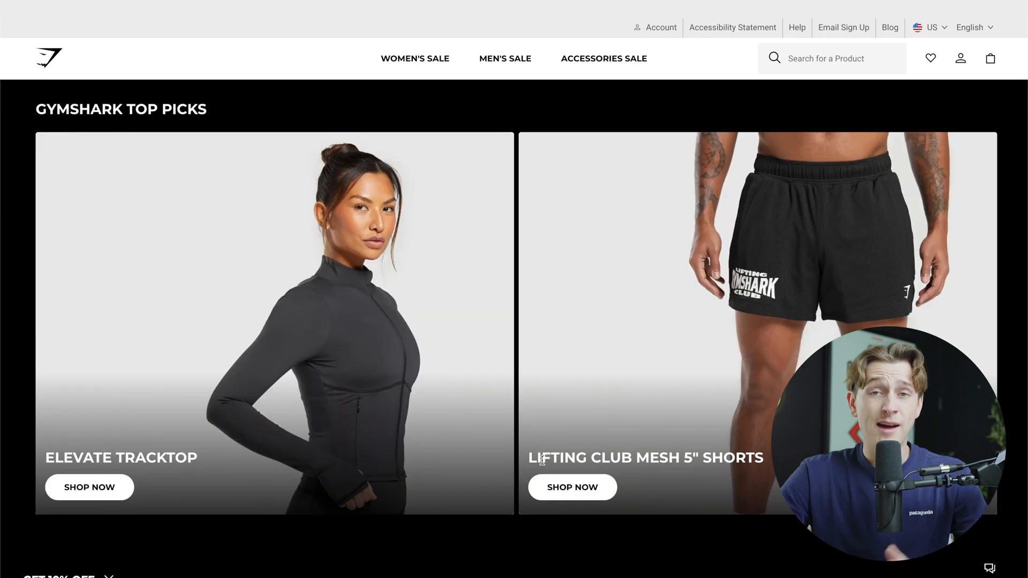
{"action": "scroll", "coordinate": [565, 335], "scroll_direction": "right", "scroll_amount": 1}
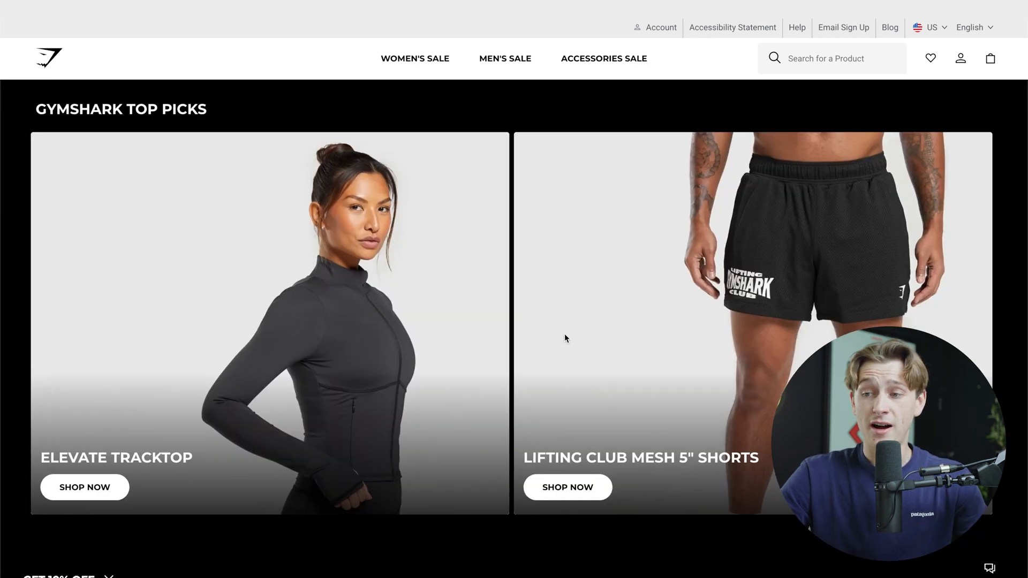
{"action": "scroll", "coordinate": [565, 334], "scroll_direction": "down", "scroll_amount": 1}
{"action": "scroll", "coordinate": [565, 334], "scroll_direction": "down", "scroll_amount": 2}
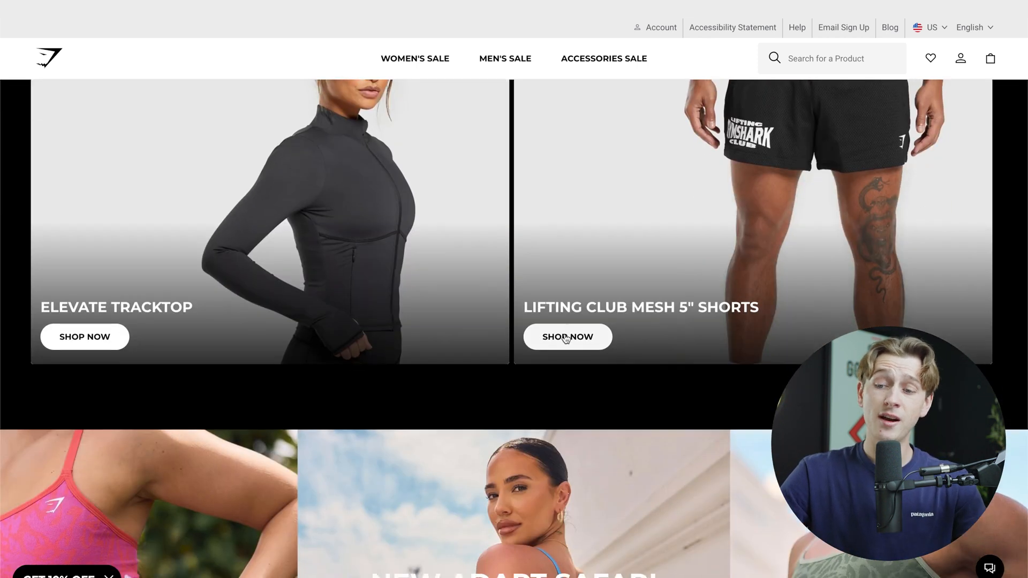
{"action": "scroll", "coordinate": [564, 338], "scroll_direction": "down", "scroll_amount": 5}
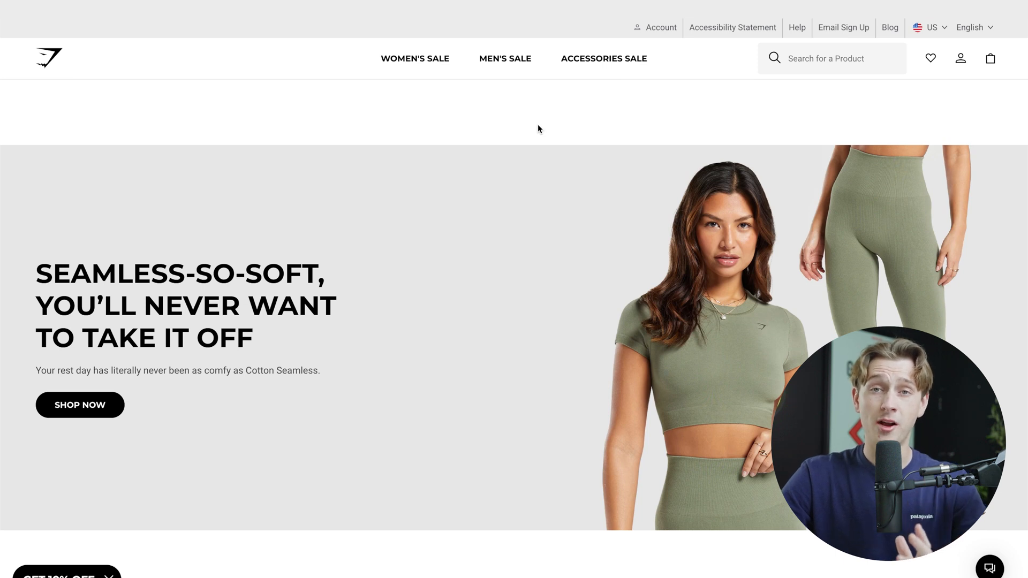
{"action": "scroll", "coordinate": [538, 128], "scroll_direction": "down", "scroll_amount": 10}
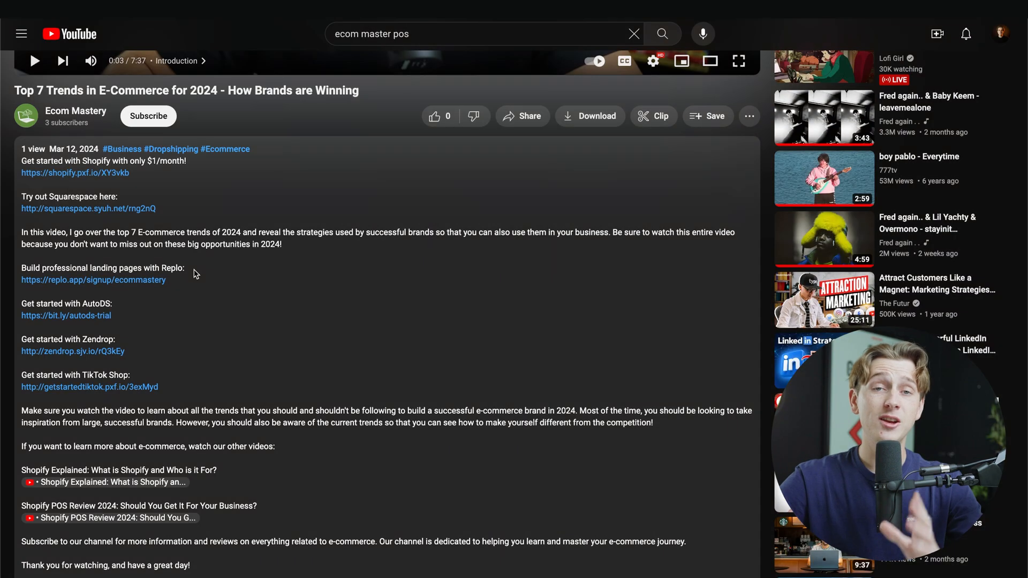
Step: Highlight the line about building professional landing pages with Replo in the YouTube video's description
{"action": "left_click_drag", "start_coordinate": [195, 274], "coordinate": [21, 269]}
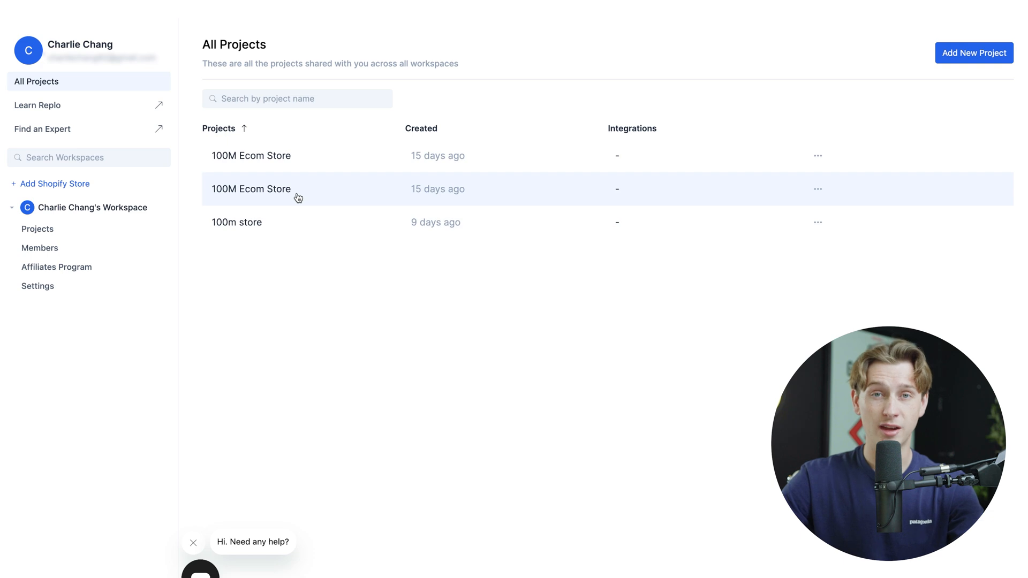
Step: In Replo, create a project named "100M Store" without a Shopify store in the existing workspace
{"action": "left_click", "coordinate": [949, 59]}
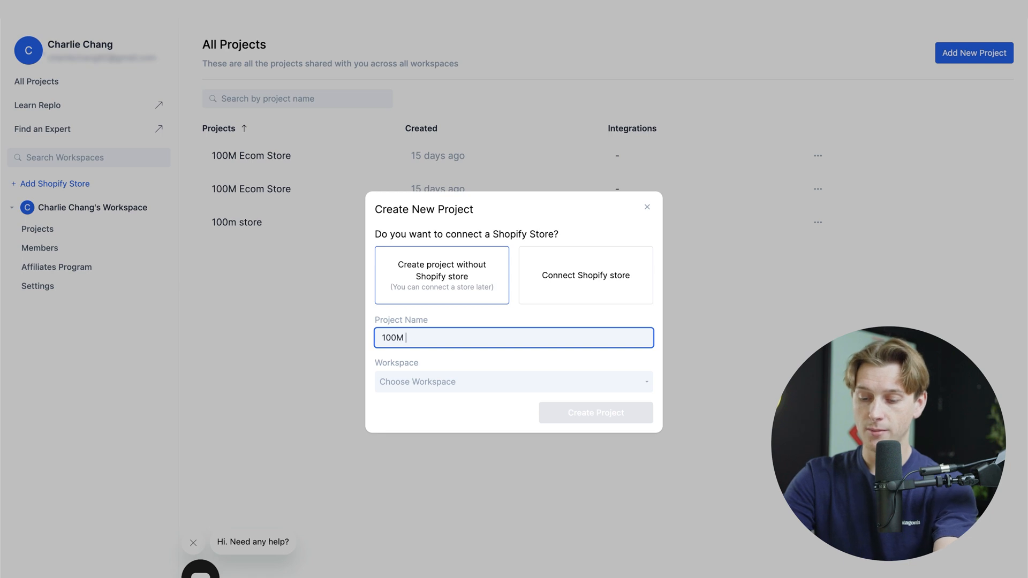
{"action": "left_click", "coordinate": [450, 389]}
{"action": "left_click", "coordinate": [452, 399]}
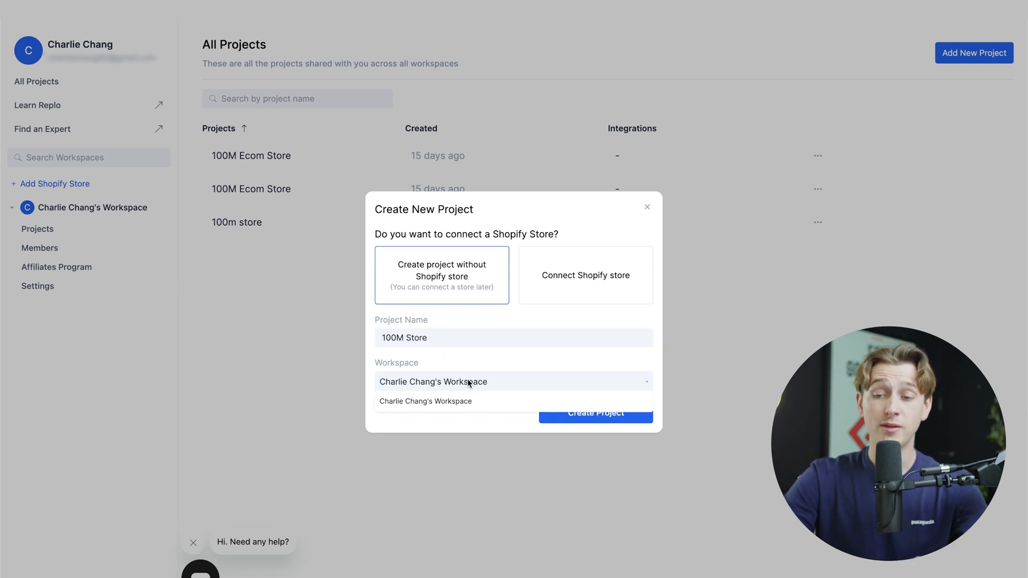
{"action": "left_click", "coordinate": [465, 400]}
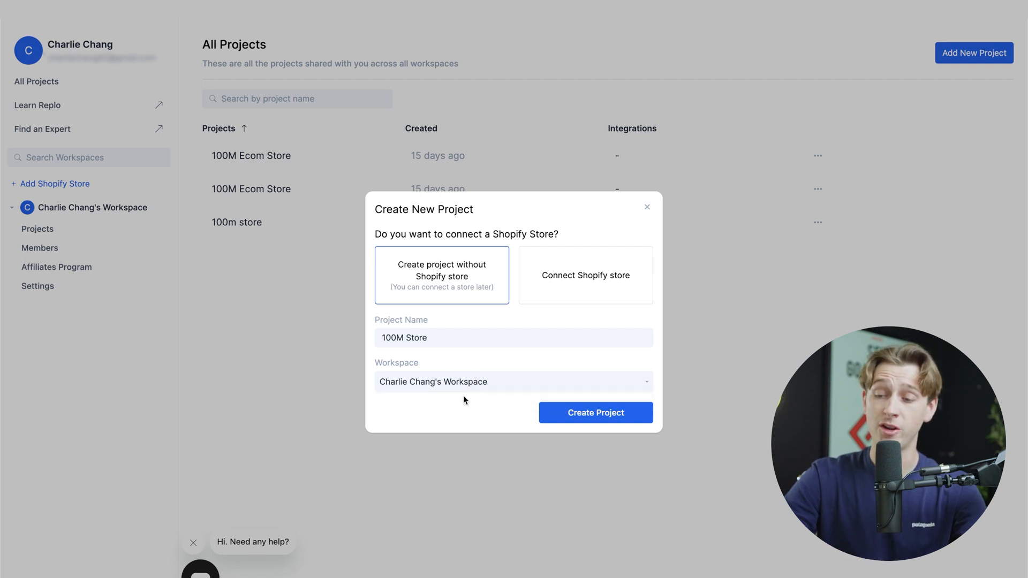
{"action": "left_click", "coordinate": [562, 411]}
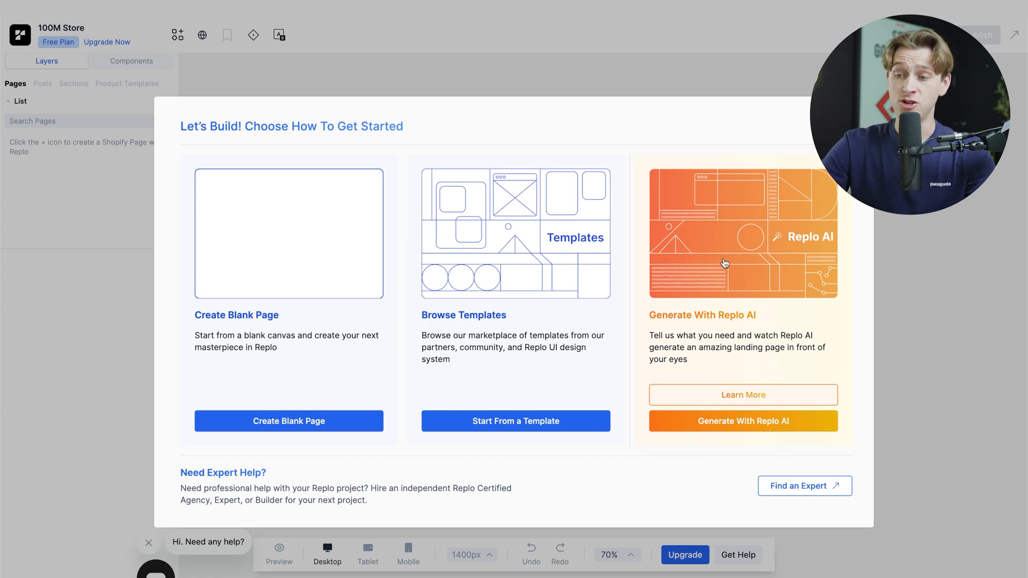
Step: Choose to generate a page with Replo AI and name the page "100M store"
{"action": "left_click", "coordinate": [724, 263]}
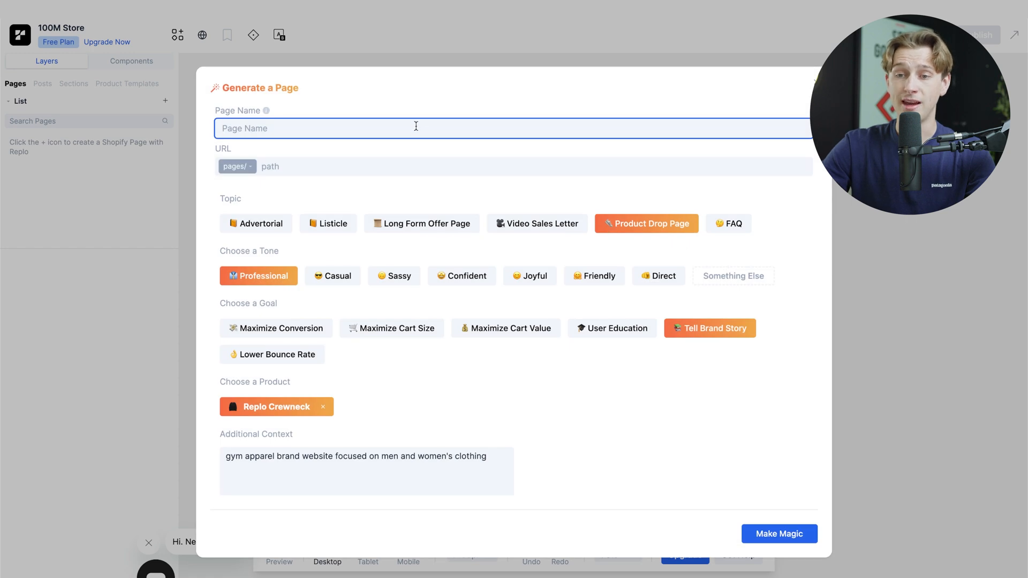
{"action": "type", "text": "100"}
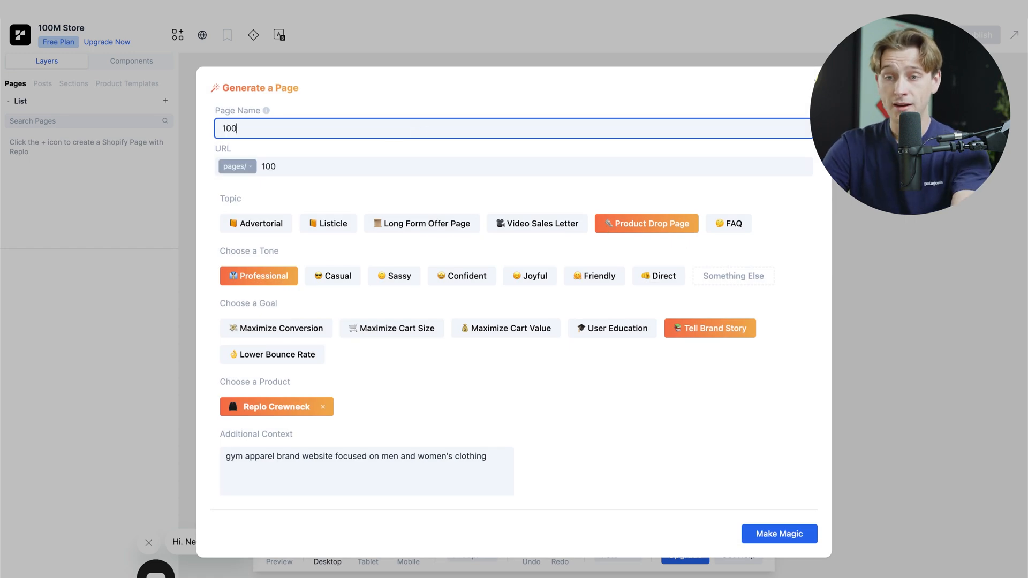
{"action": "type", "text": "M store"}
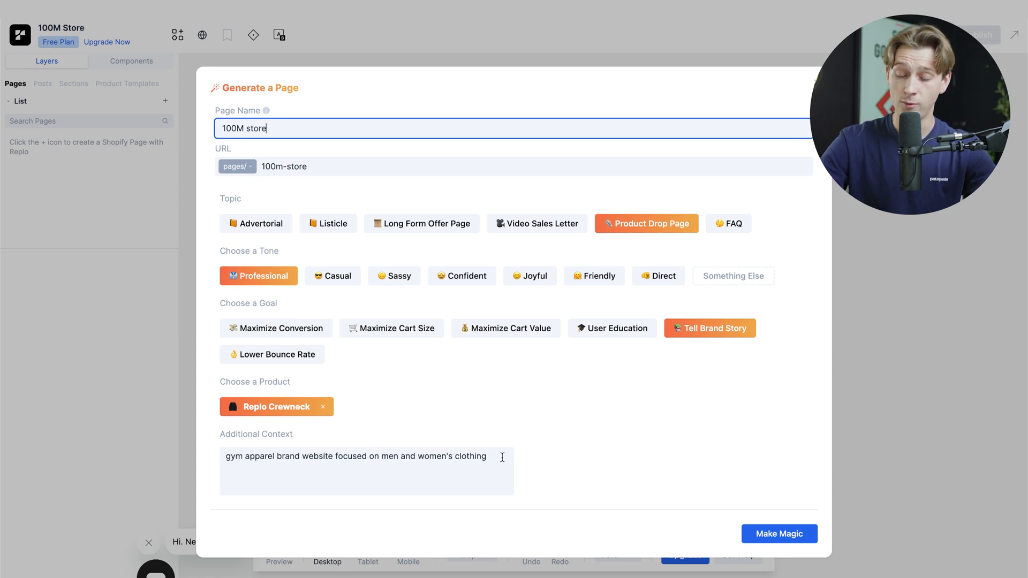
Step: Extend the additional context with "with a emphasis on high performance" and generate the page
{"action": "left_click", "coordinate": [497, 457]}
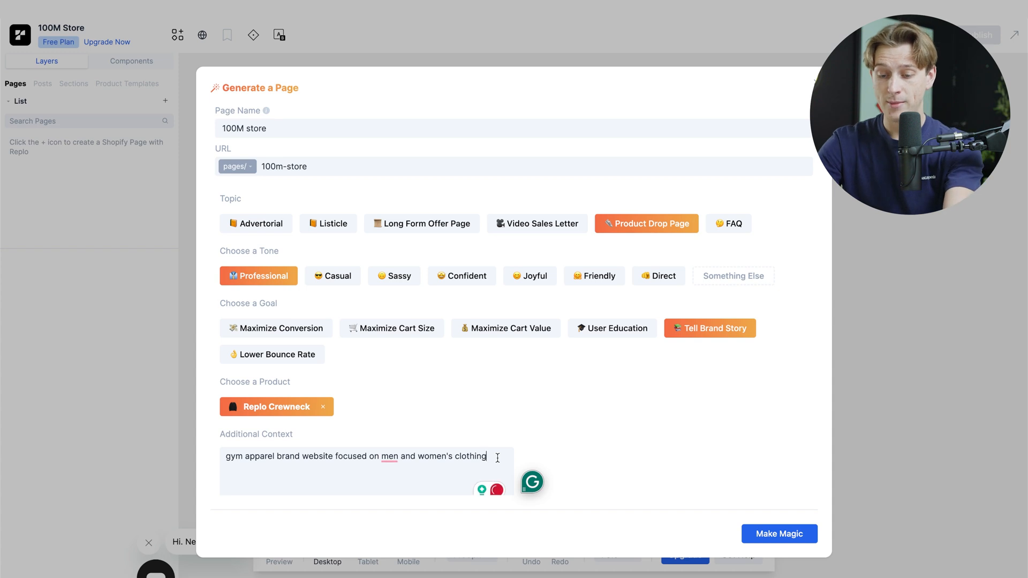
{"action": "type", "text": "with a empahs"}
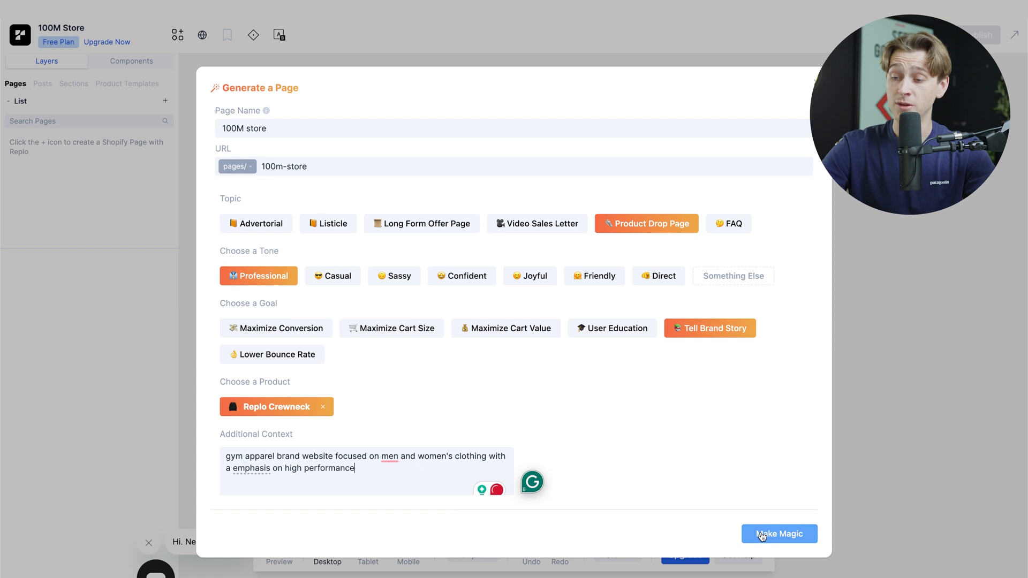
{"action": "left_click", "coordinate": [769, 530]}
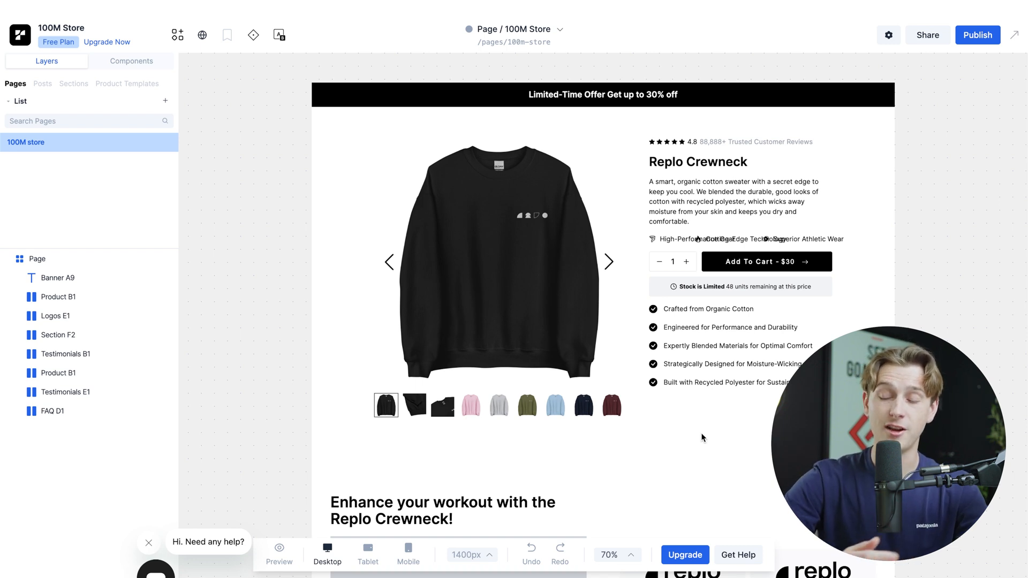
Step: Delete the Cutting-Edge Technology icon and text and the High-Performance item from the overlapping feature row above Add To Cart
{"action": "left_click", "coordinate": [699, 239]}
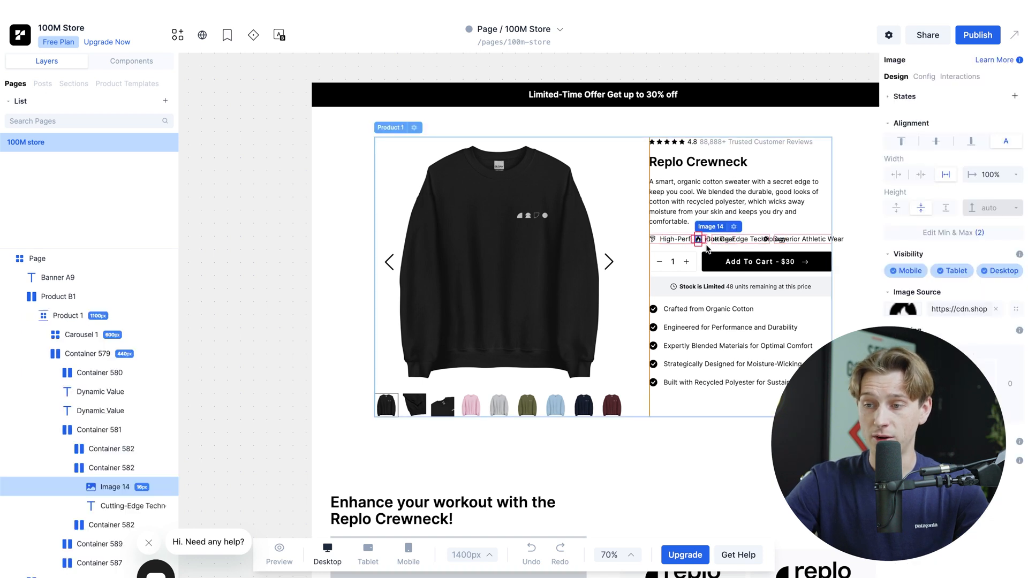
{"action": "left_click", "coordinate": [734, 227]}
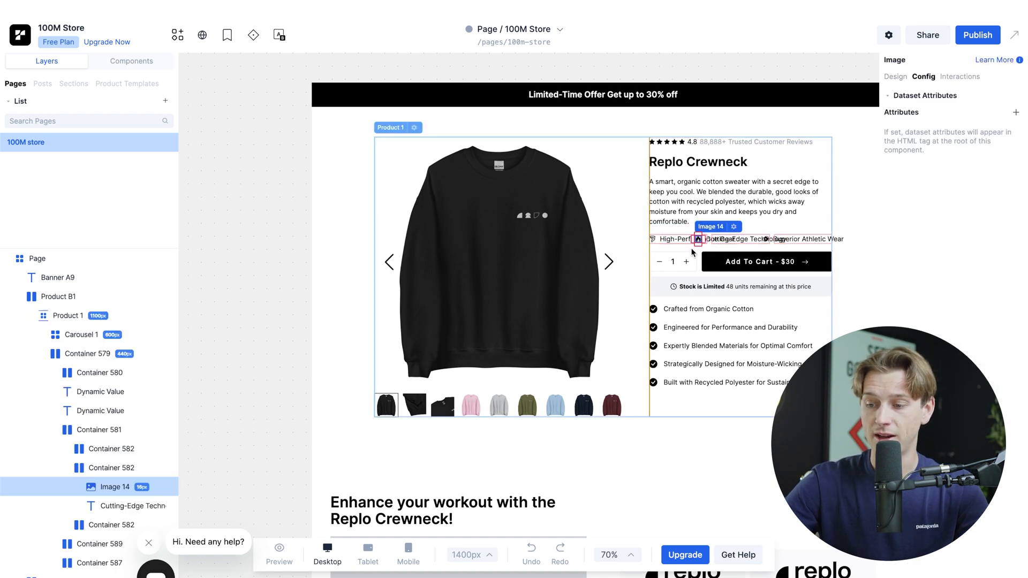
{"action": "key", "text": "Delete"}
{"action": "left_click", "coordinate": [722, 244]}
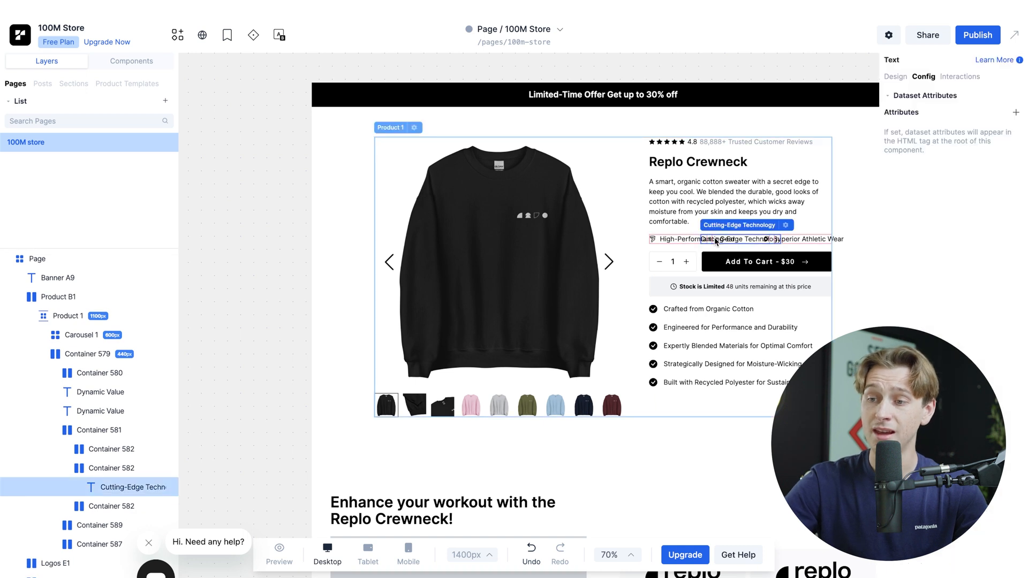
{"action": "key", "text": "Delete"}
{"action": "left_click", "coordinate": [706, 262]}
{"action": "key", "text": "Delete"}
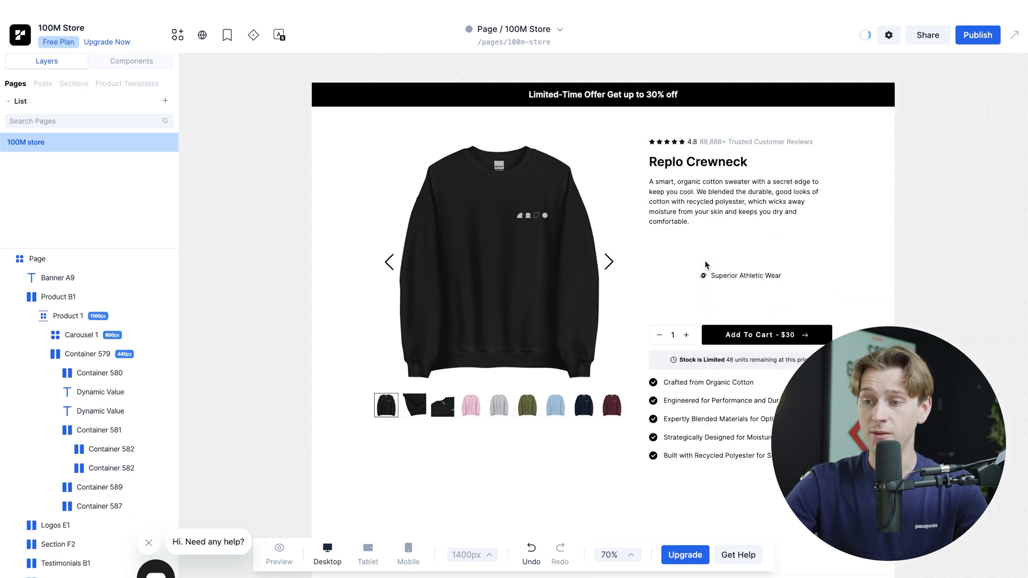
Step: Delete the Superior Athletic Wear text, its icon and the remaining empty containers of the feature row
{"action": "left_click", "coordinate": [737, 276]}
{"action": "key", "text": "Delete"}
{"action": "left_click", "coordinate": [739, 280]}
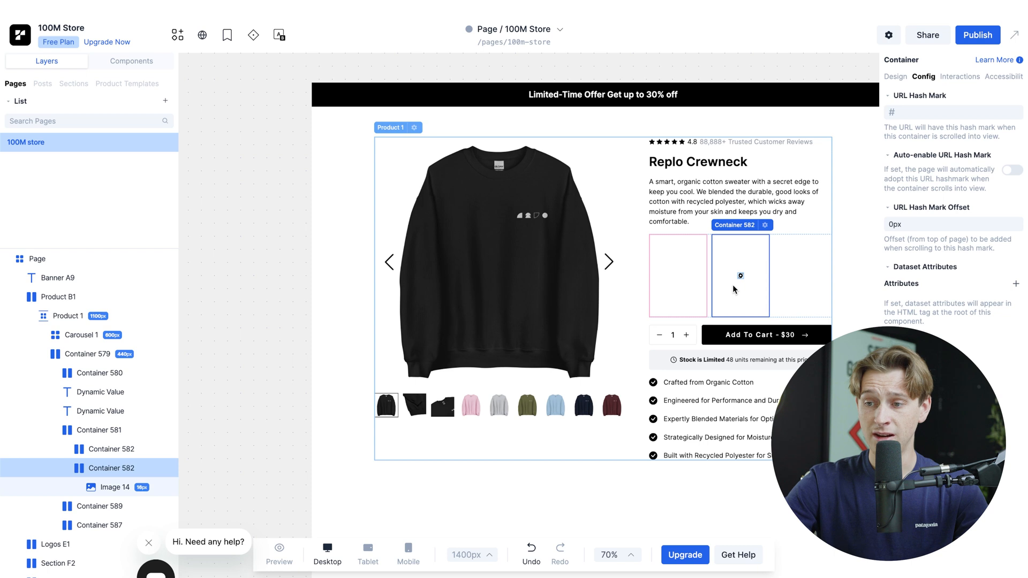
{"action": "key", "text": "Delete"}
{"action": "left_click", "coordinate": [718, 275]}
{"action": "key", "text": "Delete"}
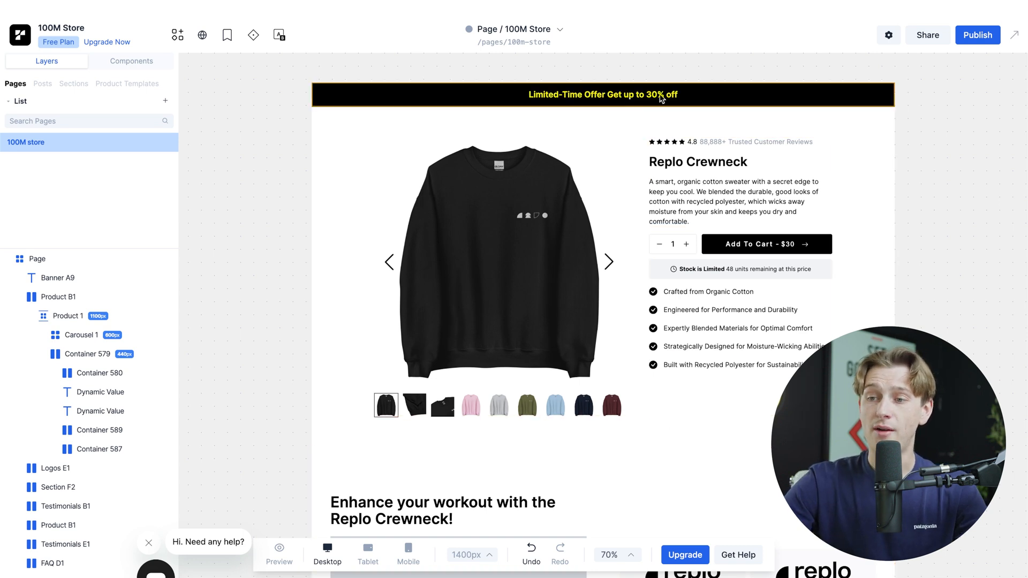
Step: Insert random test characters at the start of the Limited-Time Offer banner text and erase them again
{"action": "left_click", "coordinate": [692, 101]}
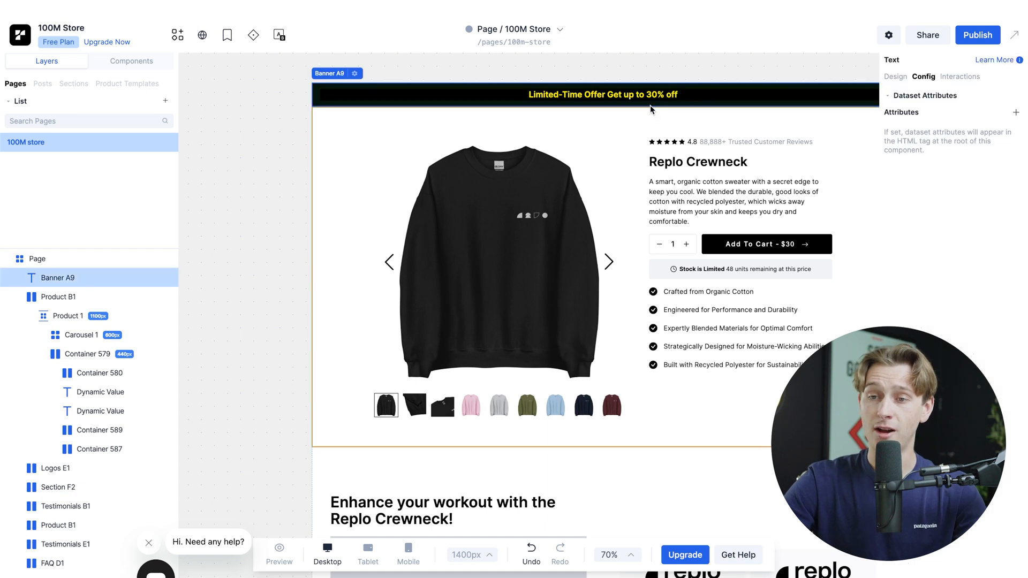
{"action": "double_click", "coordinate": [612, 96]}
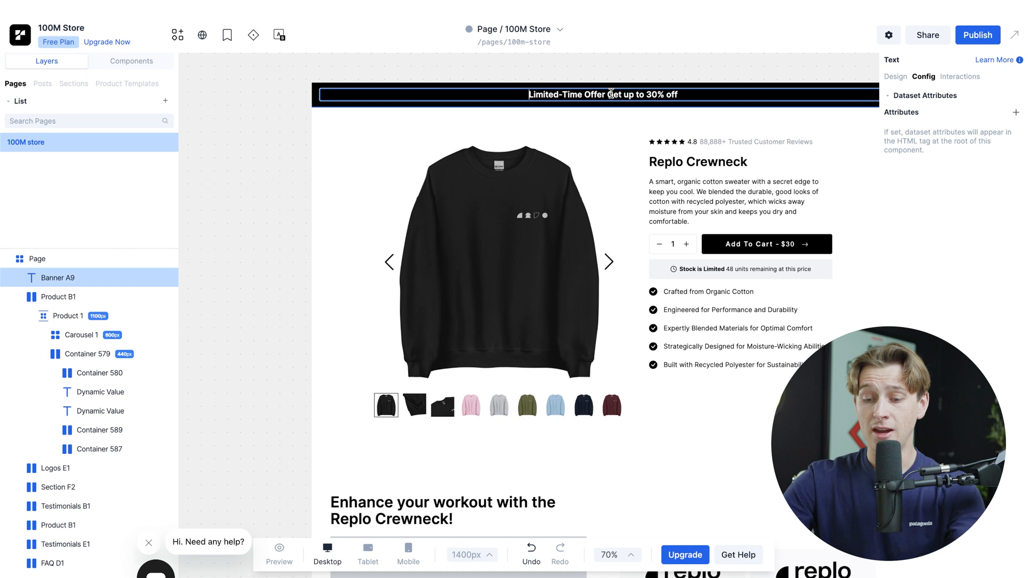
{"action": "type", "text": "fjssjkdjshd"}
{"action": "key", "text": "BackSpace"}
{"action": "key", "text": "BackSpace"}
{"action": "key", "text": "BackSpace"}
{"action": "key", "text": "BackSpace"}
{"action": "key", "text": "BackSpace"}
{"action": "key", "text": "BackSpace"}
{"action": "key", "text": "BackSpace"}
{"action": "key", "text": "BackSpace"}
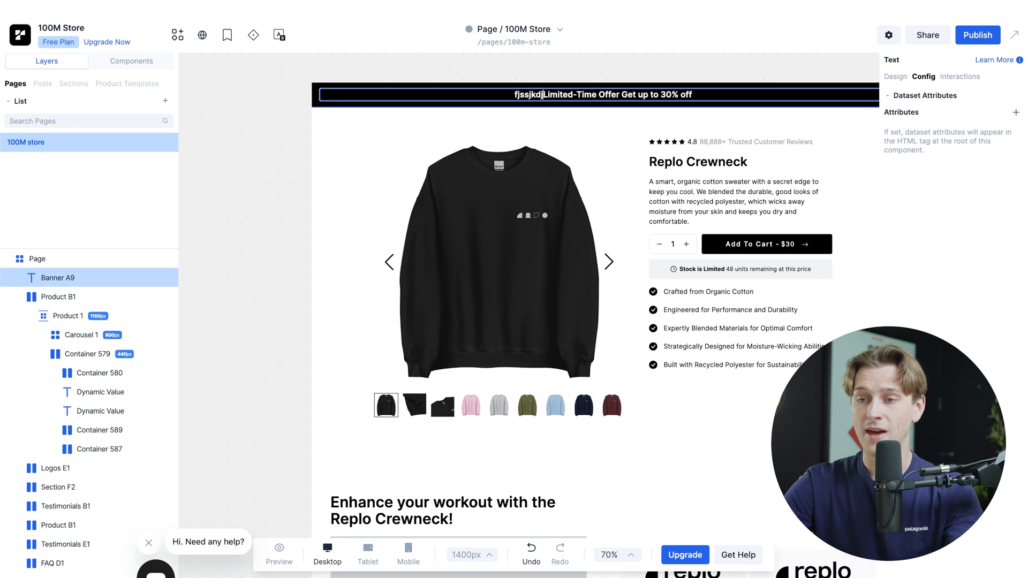
{"action": "key", "text": "BackSpace"}
{"action": "key", "text": "BackSpace"}
{"action": "key", "text": "BackSpace"}
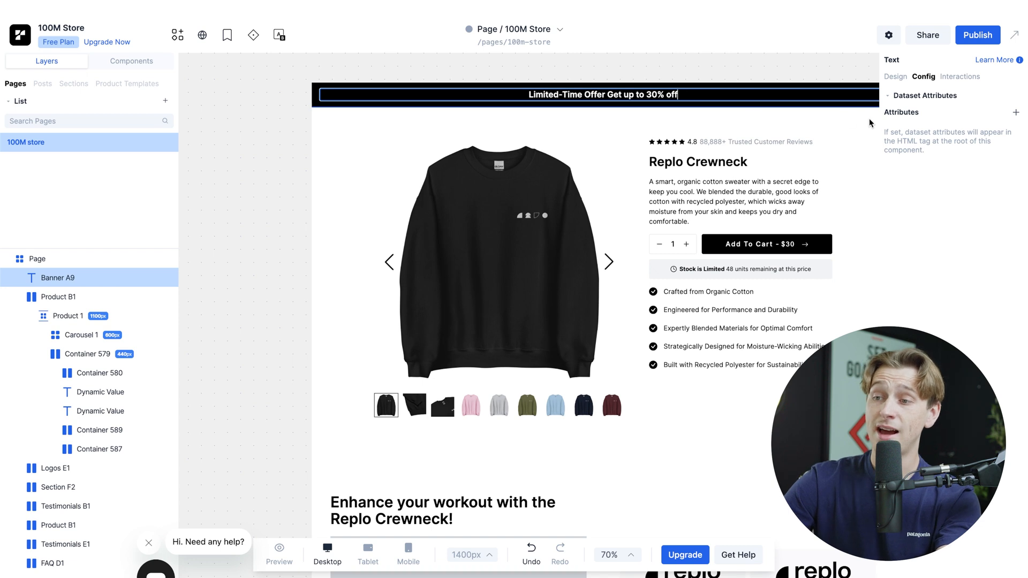
Step: Try left and centre alignment on the Limited-Time Offer banner in its design settings and undo the alignment changes
{"action": "left_click", "coordinate": [897, 77]}
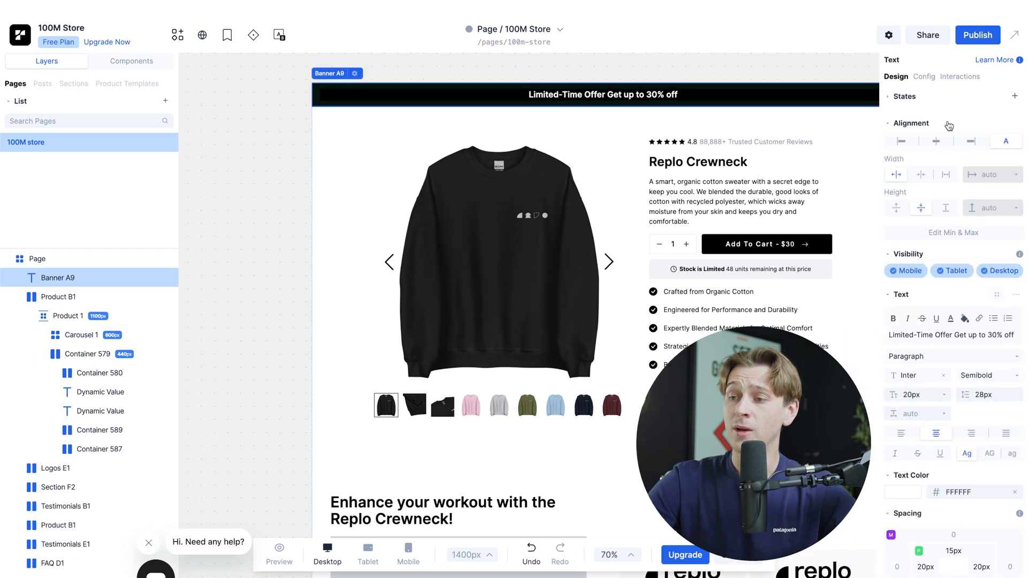
{"action": "left_click", "coordinate": [909, 142]}
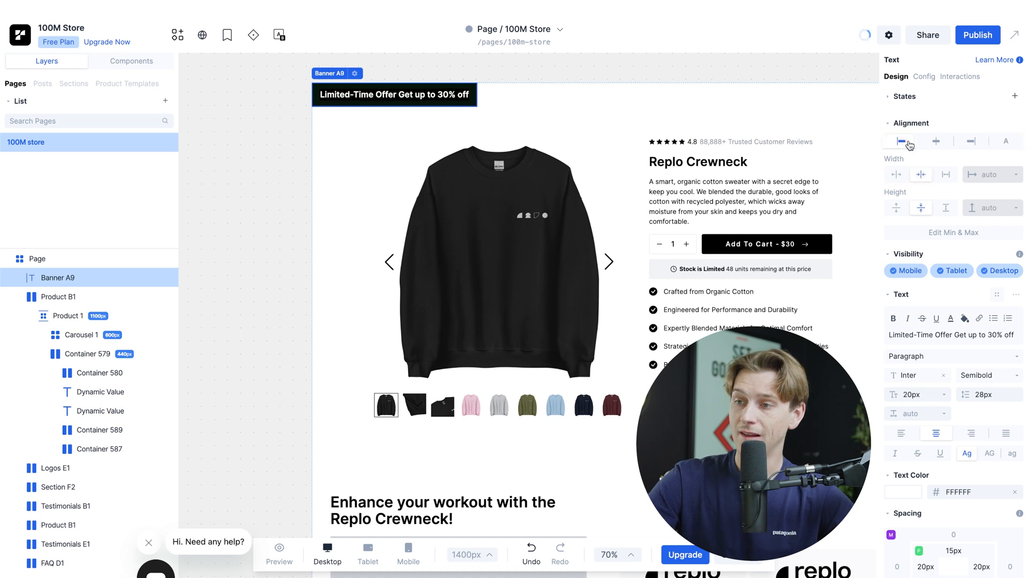
{"action": "left_click", "coordinate": [935, 143]}
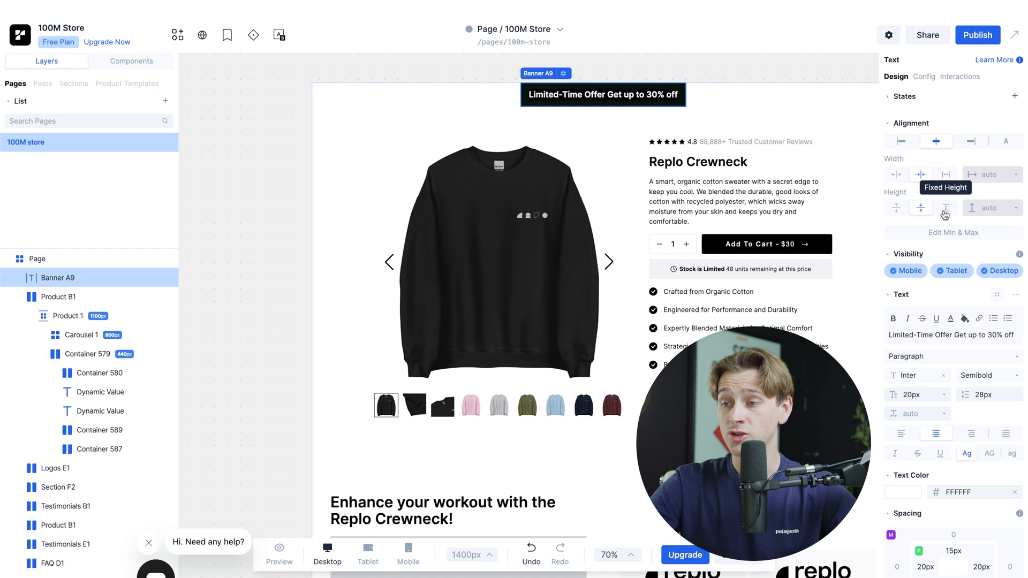
{"action": "scroll", "coordinate": [965, 271], "scroll_direction": "down", "scroll_amount": 2}
{"action": "scroll", "coordinate": [962, 262], "scroll_direction": "down", "scroll_amount": 1}
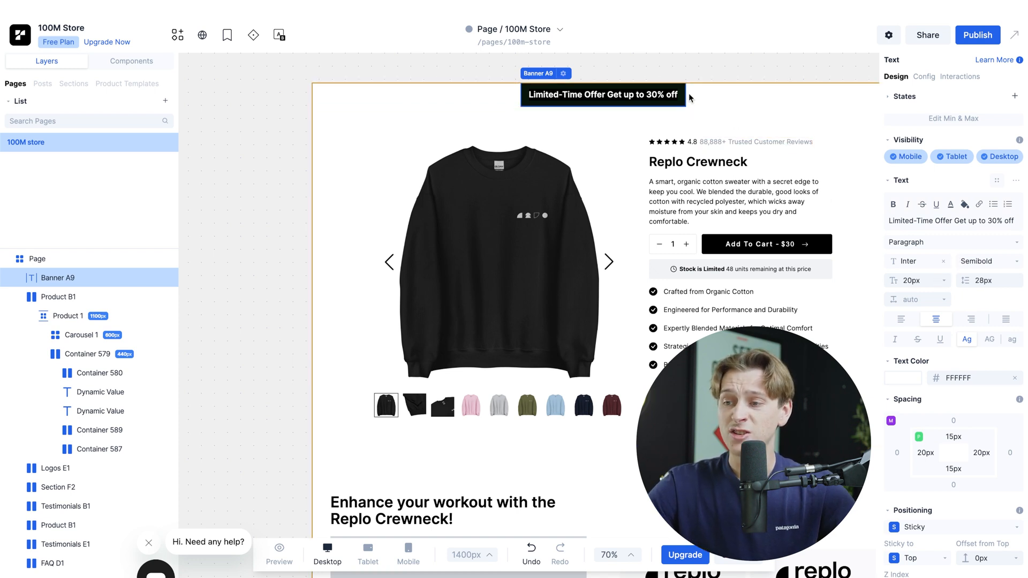
{"action": "scroll", "coordinate": [905, 184], "scroll_direction": "up", "scroll_amount": 2}
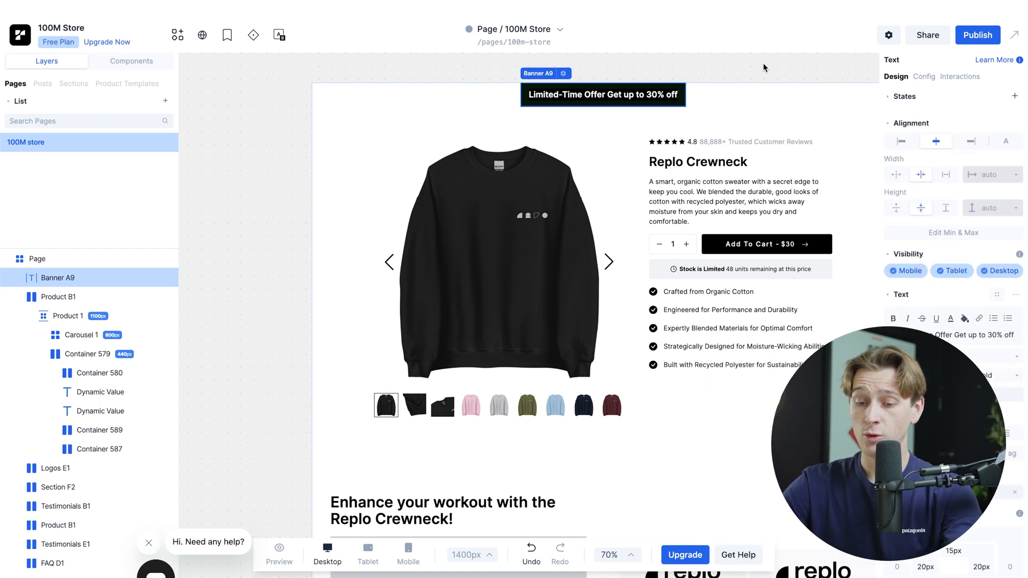
{"action": "key", "text": "ctrl+z"}
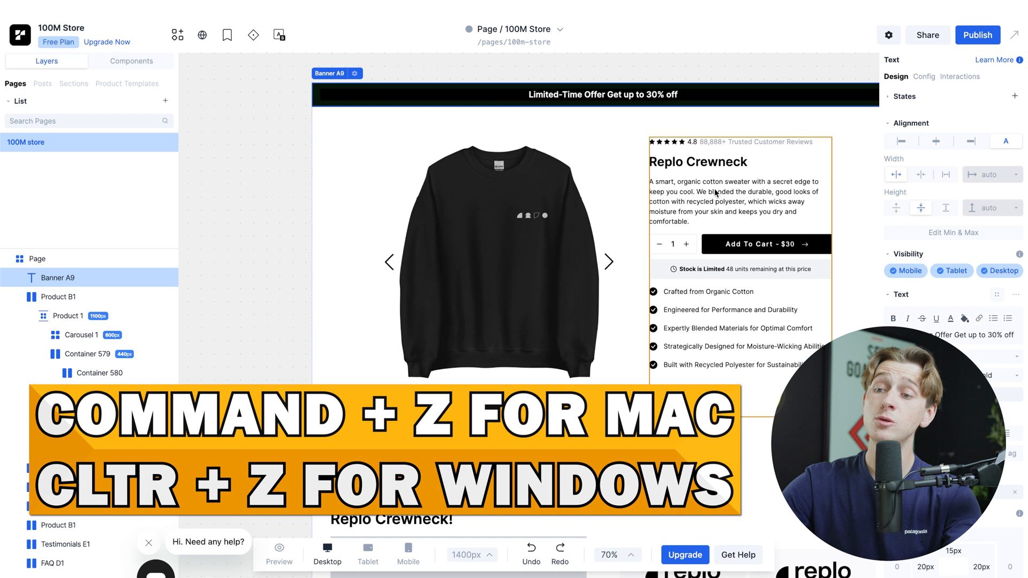
Step: Review the generated 100M Store page from the Limited-Time Offer banner through the feature, testimonial and product sections to the FAQ
{"action": "scroll", "coordinate": [718, 120], "scroll_direction": "right", "scroll_amount": 1}
{"action": "scroll", "coordinate": [718, 120], "scroll_direction": "up", "scroll_amount": 1}
{"action": "scroll", "coordinate": [718, 120], "scroll_direction": "right", "scroll_amount": 3}
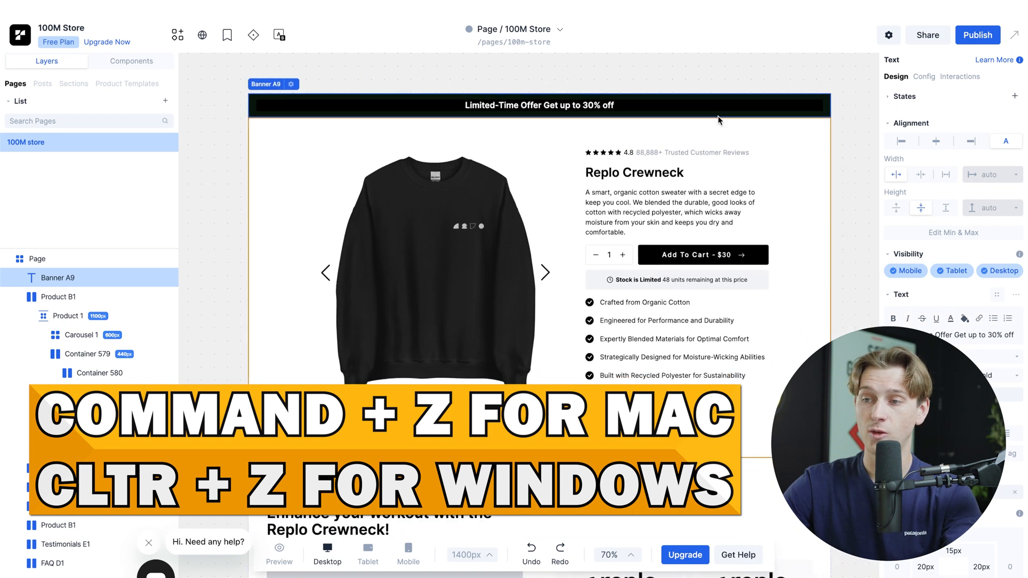
{"action": "scroll", "coordinate": [718, 120], "scroll_direction": "down", "scroll_amount": 2}
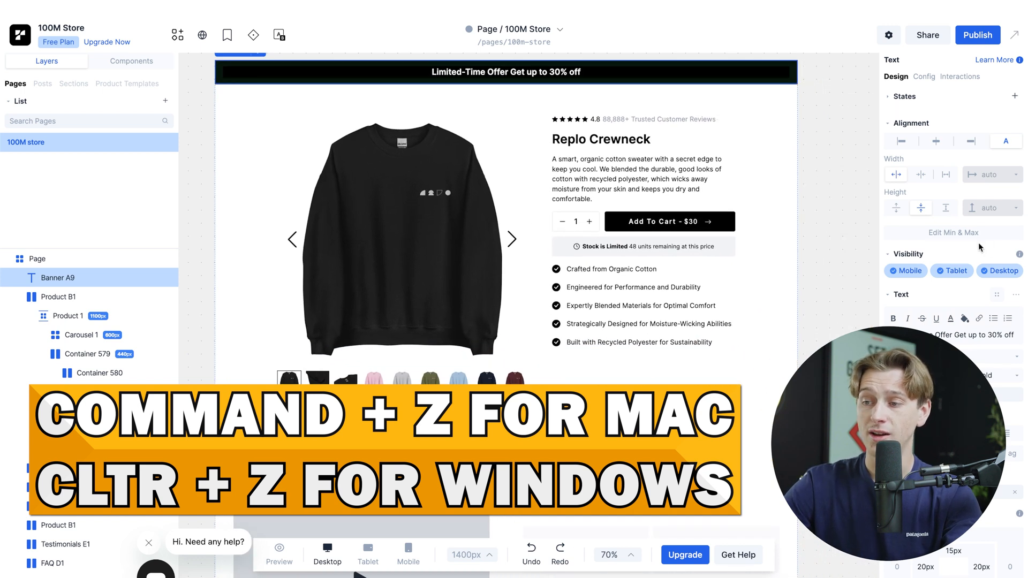
{"action": "scroll", "coordinate": [979, 248], "scroll_direction": "down", "scroll_amount": 4}
{"action": "scroll", "coordinate": [968, 215], "scroll_direction": "down", "scroll_amount": 1}
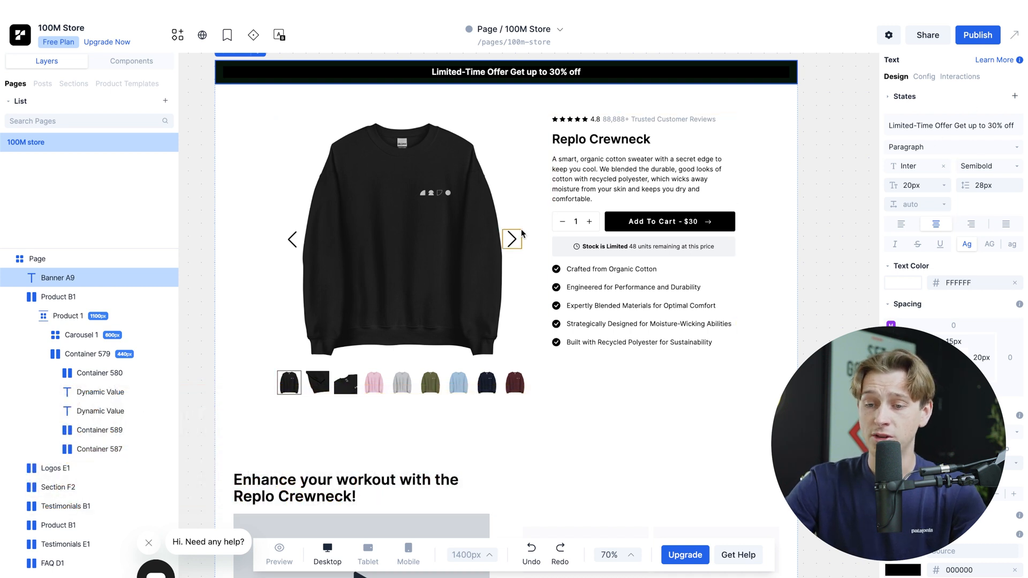
{"action": "scroll", "coordinate": [521, 233], "scroll_direction": "down", "scroll_amount": 10}
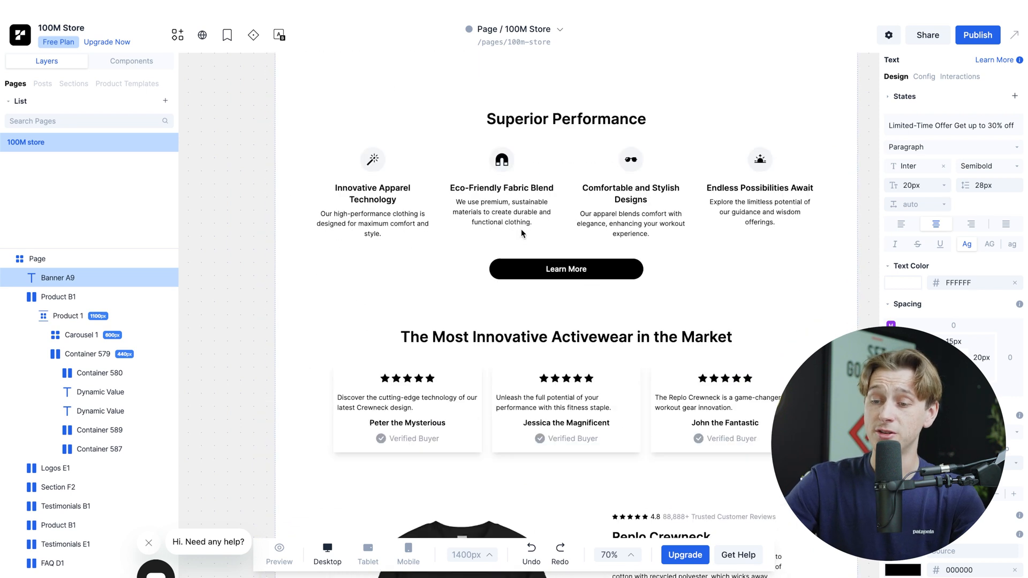
{"action": "scroll", "coordinate": [521, 233], "scroll_direction": "down", "scroll_amount": 8}
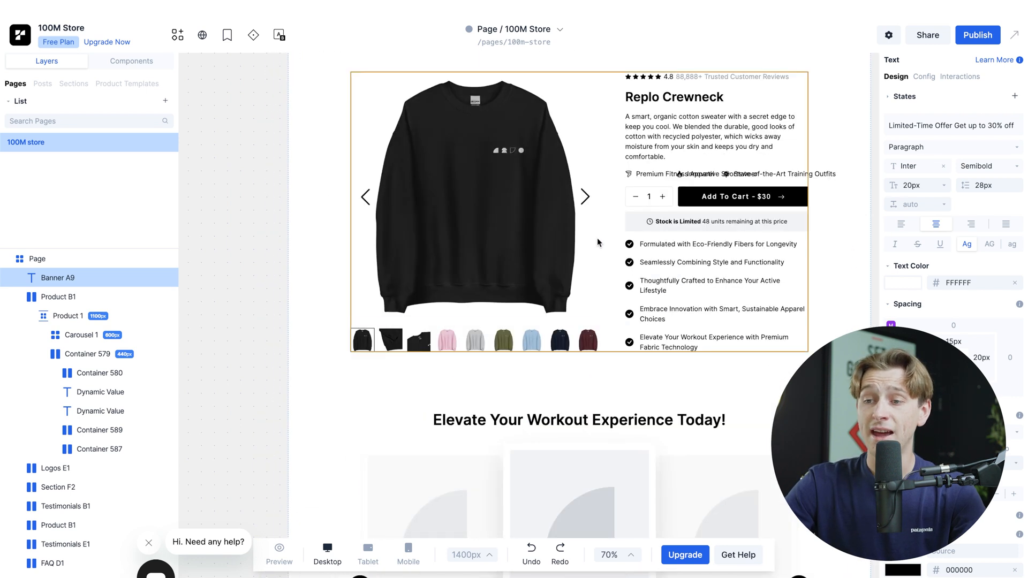
{"action": "scroll", "coordinate": [625, 216], "scroll_direction": "up", "scroll_amount": 2}
{"action": "left_click", "coordinate": [587, 251]}
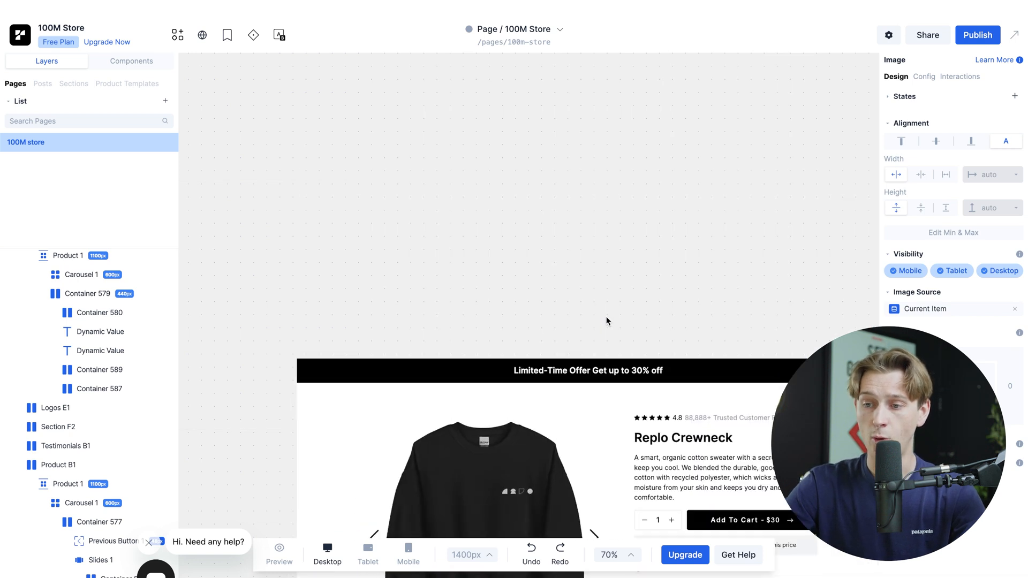
{"action": "scroll", "coordinate": [552, 269], "scroll_direction": "down", "scroll_amount": 20}
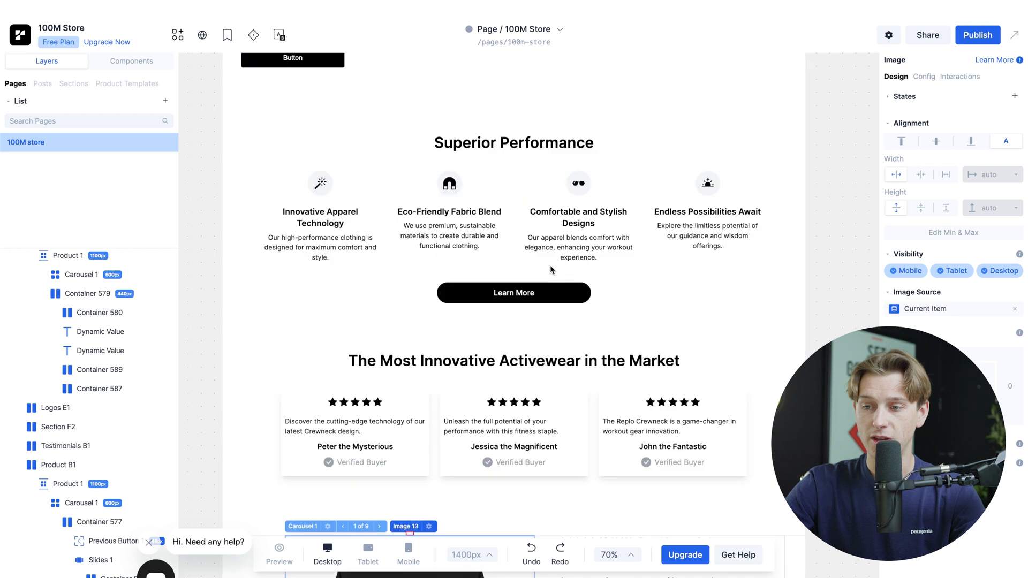
{"action": "scroll", "coordinate": [558, 422], "scroll_direction": "down", "scroll_amount": 5}
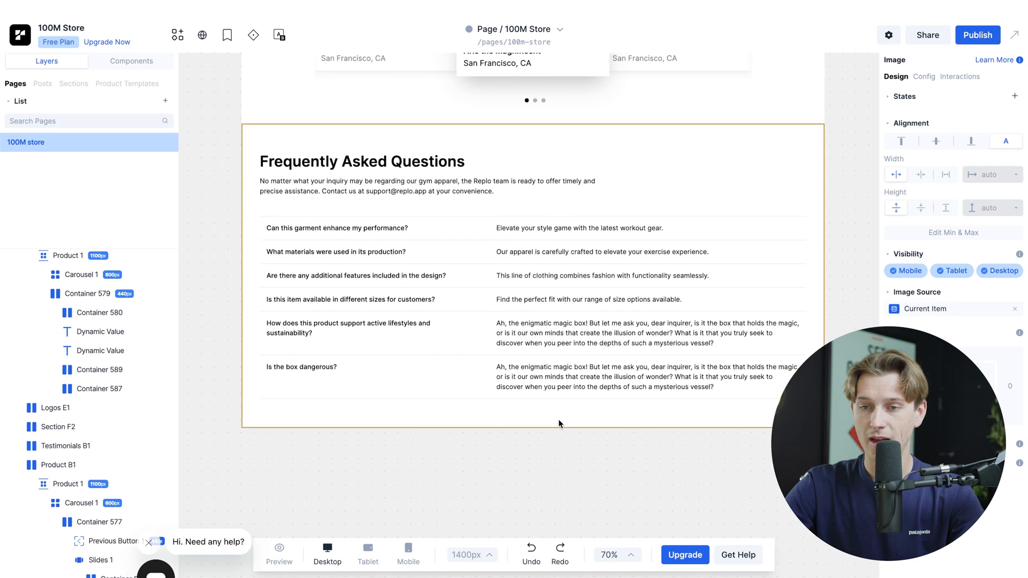
{"action": "scroll", "coordinate": [542, 215], "scroll_direction": "up", "scroll_amount": 10}
{"action": "scroll", "coordinate": [542, 215], "scroll_direction": "up", "scroll_amount": 8}
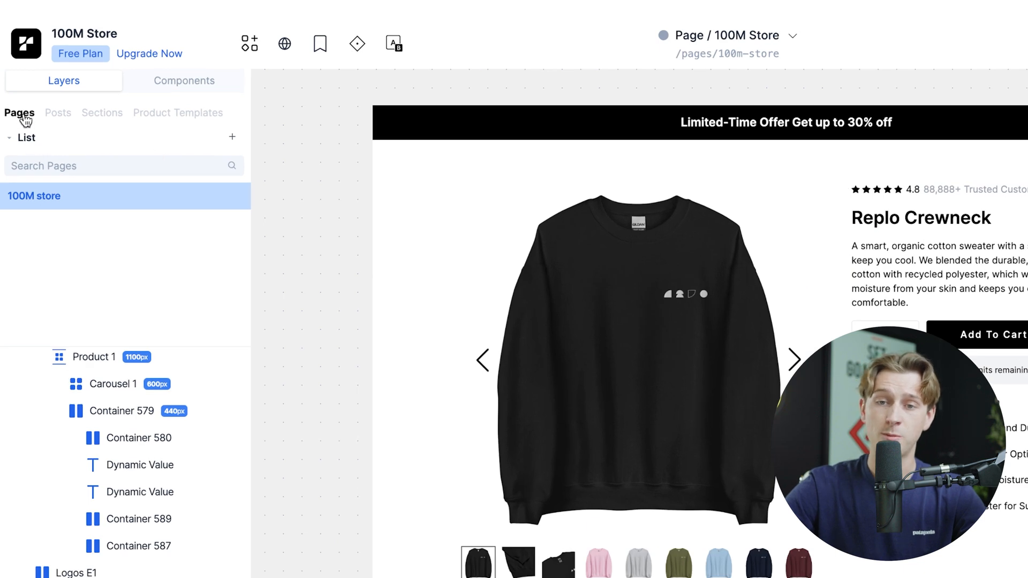
Step: Start a new page from a template and open the Naadam Homepage template from the Replo Marketplace
{"action": "left_click", "coordinate": [232, 140]}
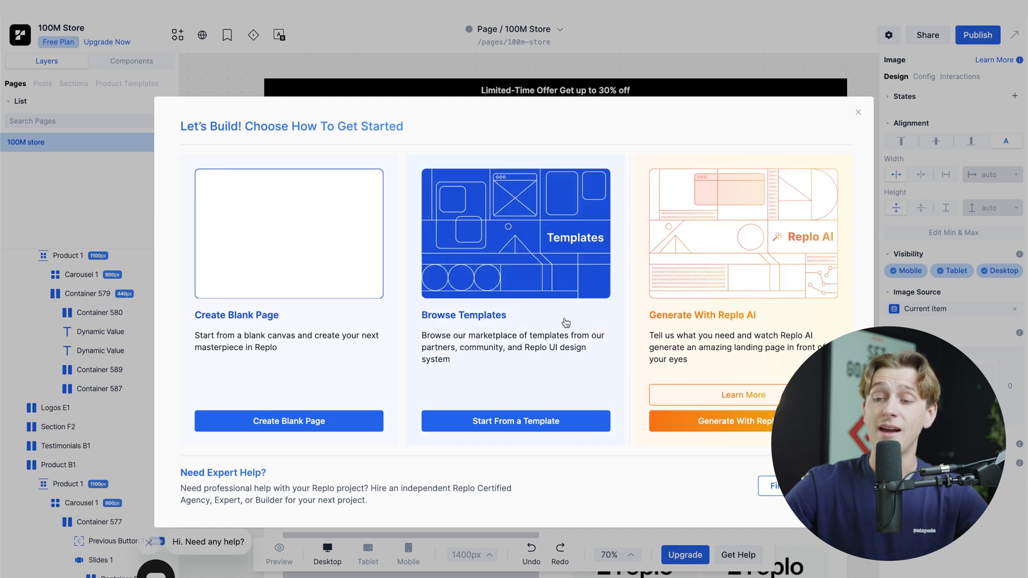
{"action": "left_click", "coordinate": [530, 420]}
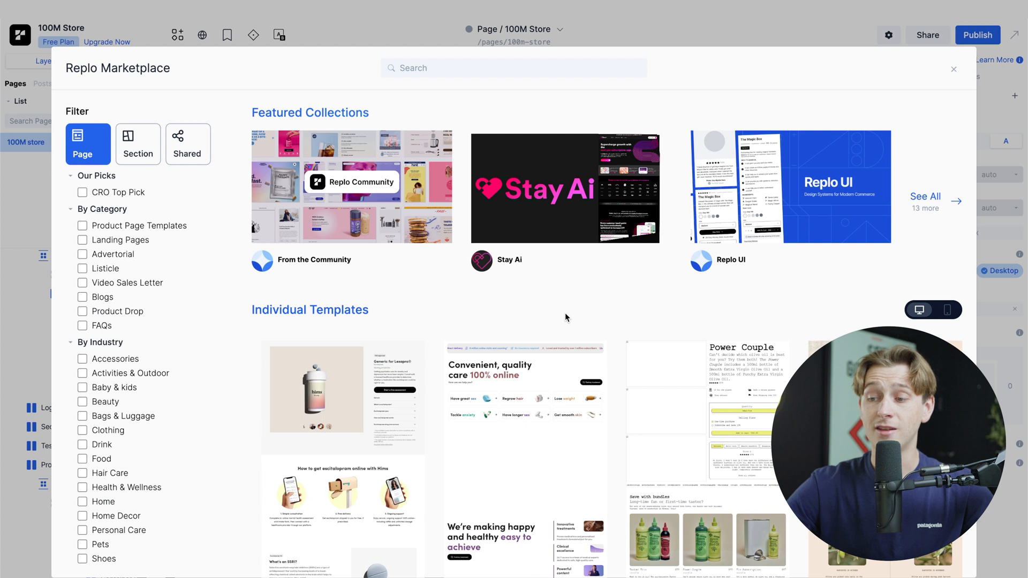
{"action": "scroll", "coordinate": [565, 315], "scroll_direction": "down", "scroll_amount": 8}
{"action": "scroll", "coordinate": [566, 317], "scroll_direction": "down", "scroll_amount": 3}
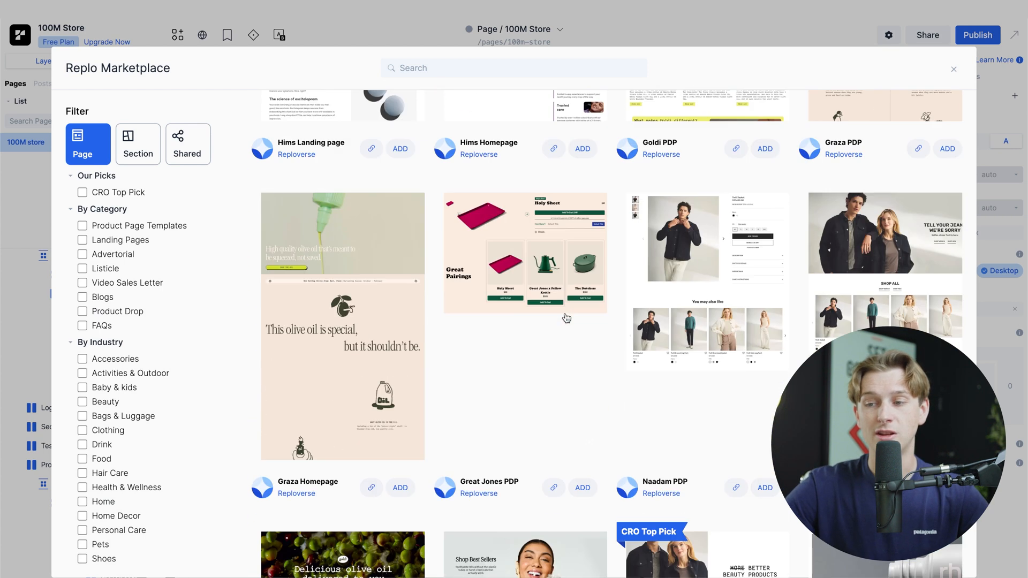
{"action": "scroll", "coordinate": [566, 318], "scroll_direction": "down", "scroll_amount": 1}
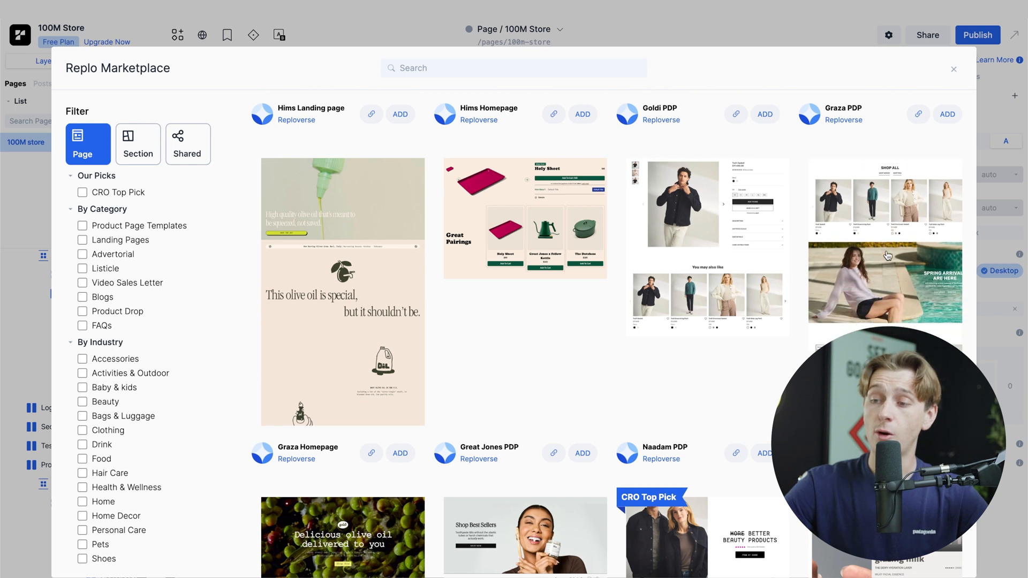
{"action": "left_click", "coordinate": [886, 254]}
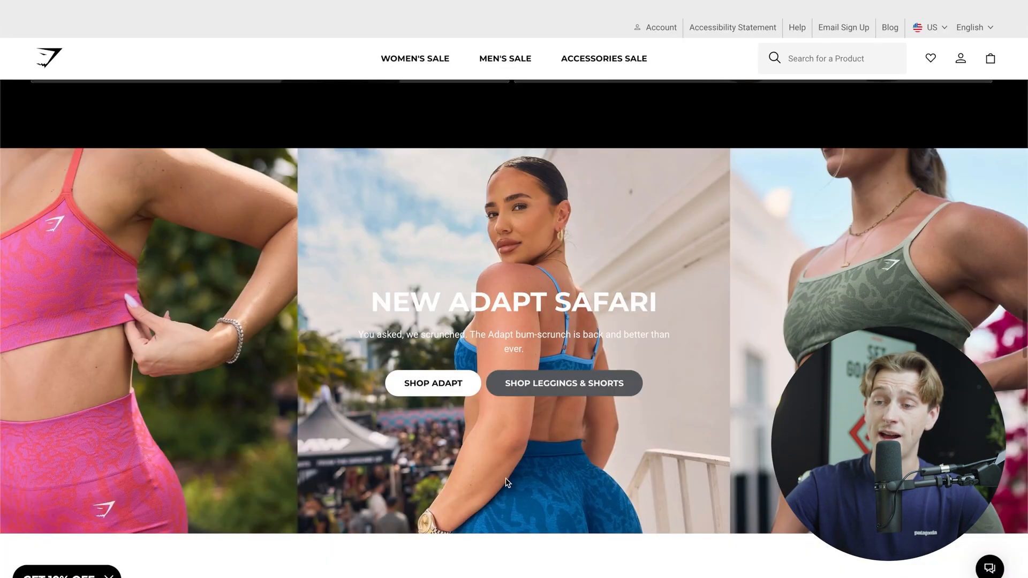
Step: Switch to the Gymshark site and examine its homepage hero banners and product rows as a layout reference
{"action": "scroll", "coordinate": [502, 537], "scroll_direction": "down", "scroll_amount": 10}
{"action": "scroll", "coordinate": [502, 537], "scroll_direction": "up", "scroll_amount": 5}
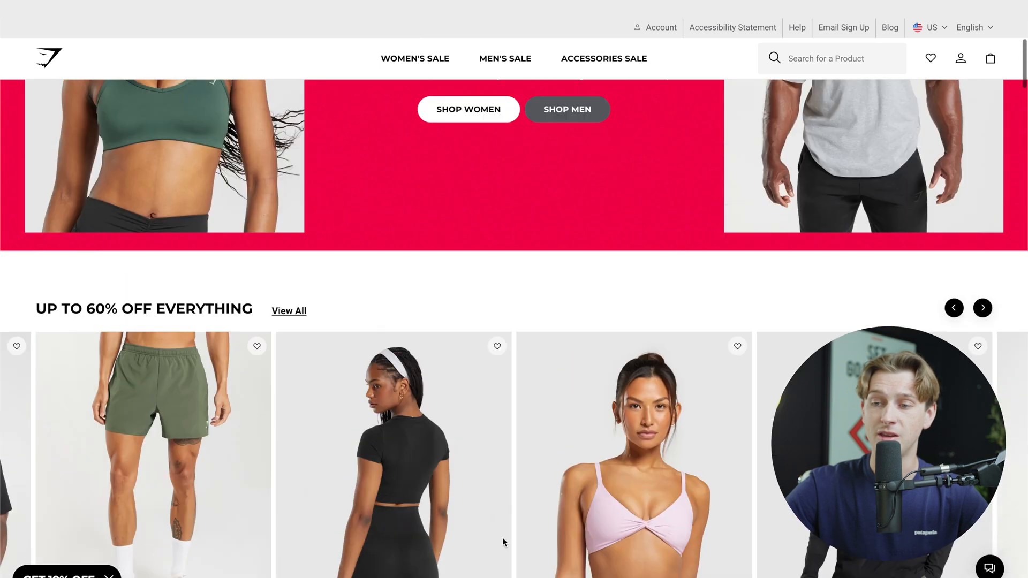
{"action": "scroll", "coordinate": [502, 538], "scroll_direction": "up", "scroll_amount": 5}
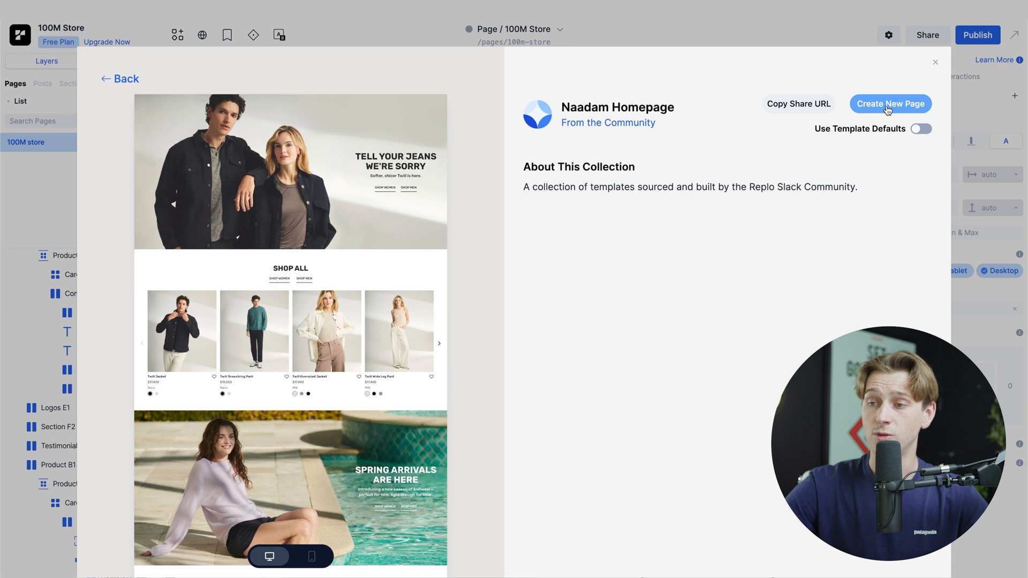
Step: Create a new page named "100 home page" from the Naadam Homepage template, keeping the Page type
{"action": "left_click", "coordinate": [887, 106]}
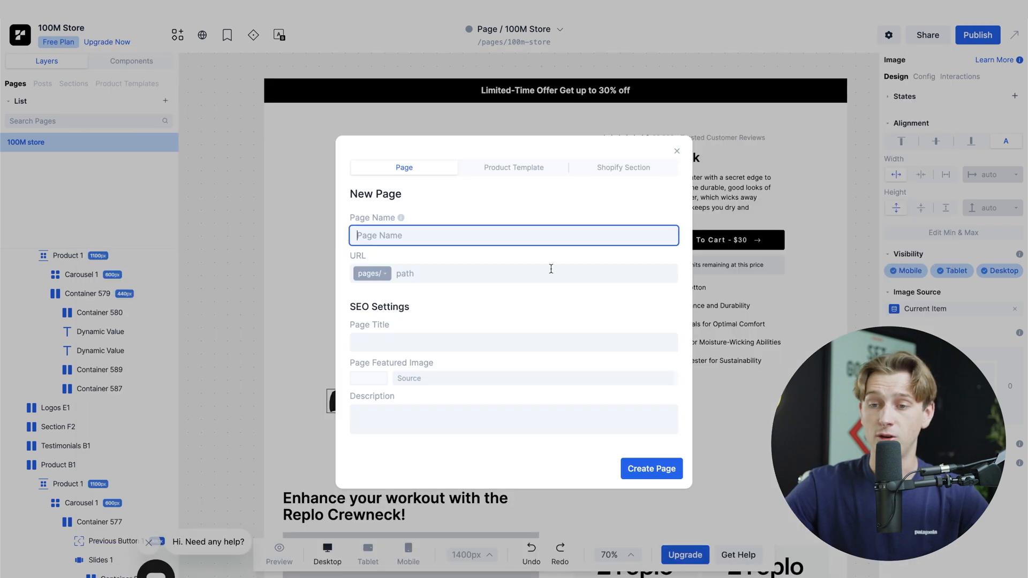
{"action": "type", "text": "1"}
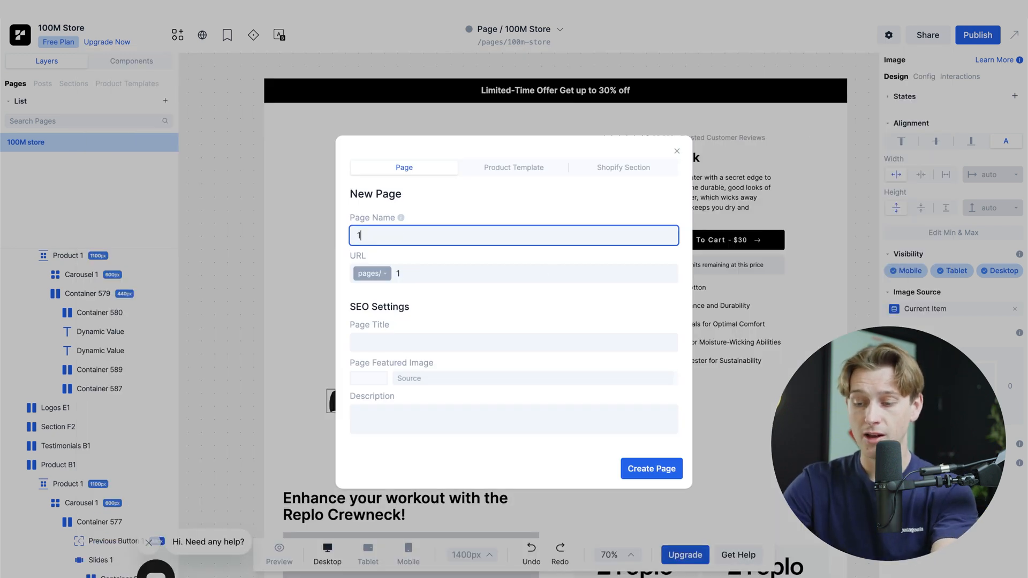
{"action": "type", "text": "00 home page"}
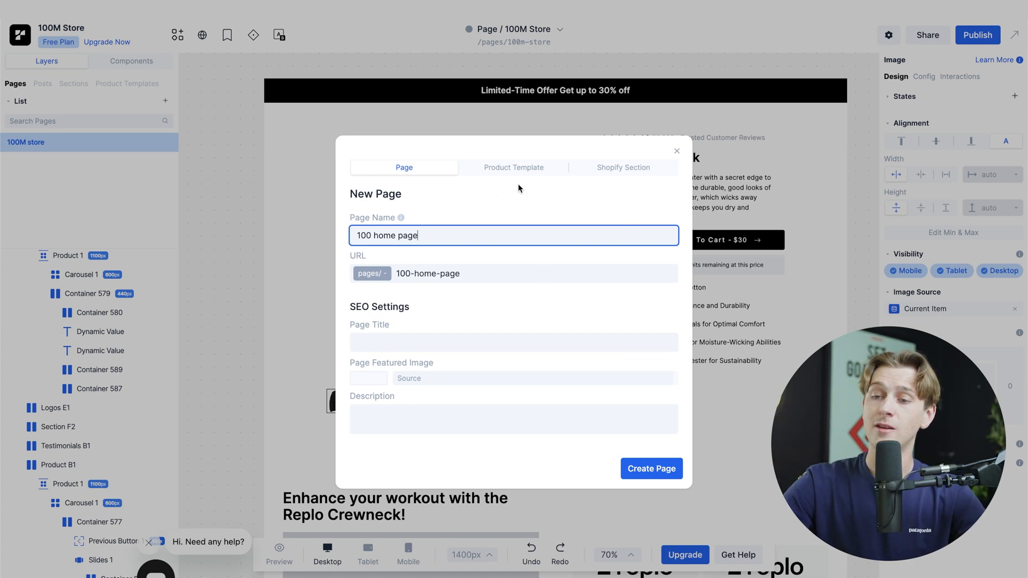
{"action": "left_click", "coordinate": [528, 168]}
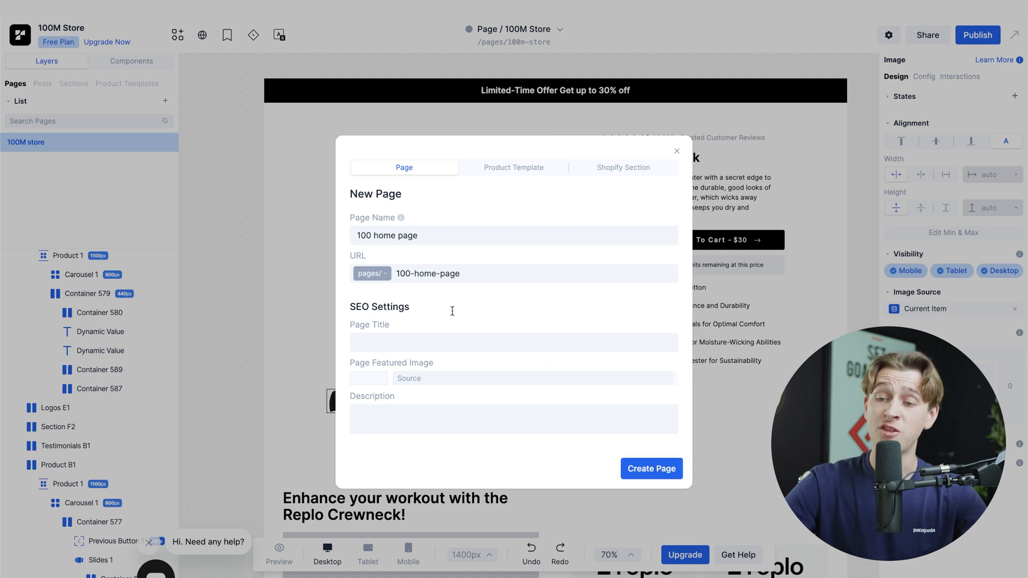
{"action": "left_click", "coordinate": [659, 471]}
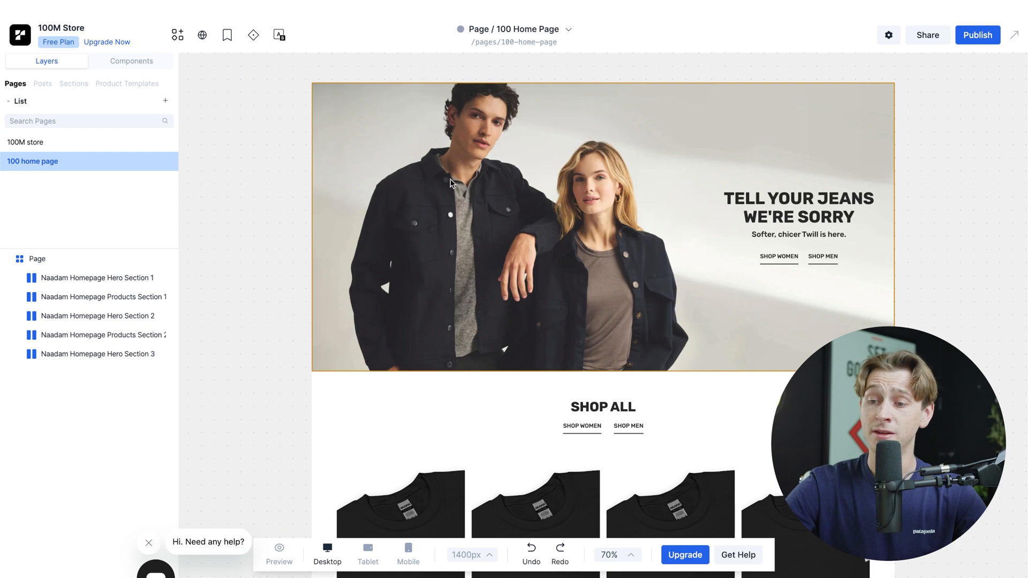
Step: Check the new page's Shop All section and switch between the 100M store page and 100 home page
{"action": "scroll", "coordinate": [450, 182], "scroll_direction": "down", "scroll_amount": 5}
{"action": "scroll", "coordinate": [449, 184], "scroll_direction": "down", "scroll_amount": 7}
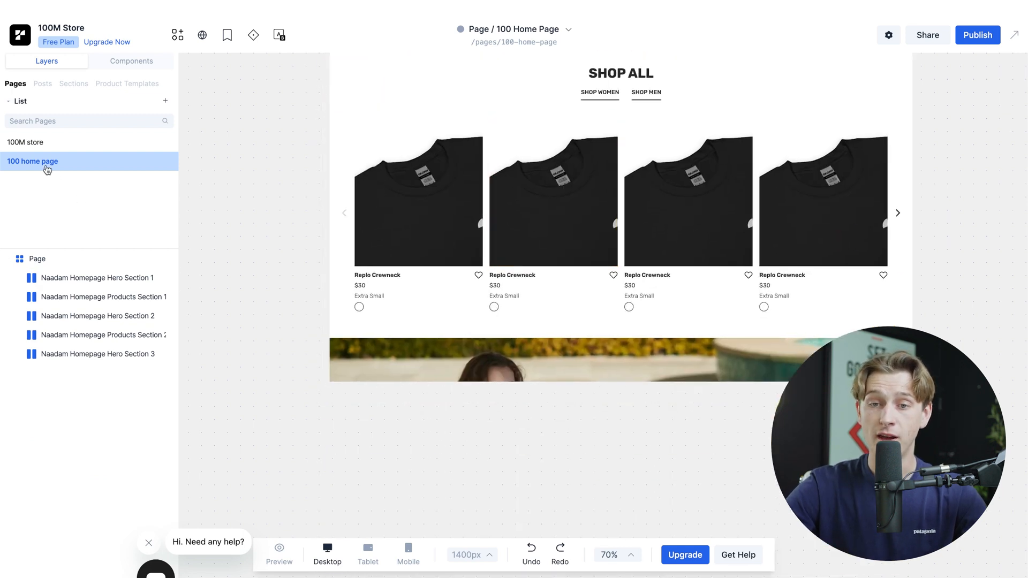
{"action": "left_click_drag", "start_coordinate": [47, 170], "coordinate": [46, 140]}
{"action": "left_click", "coordinate": [69, 200]}
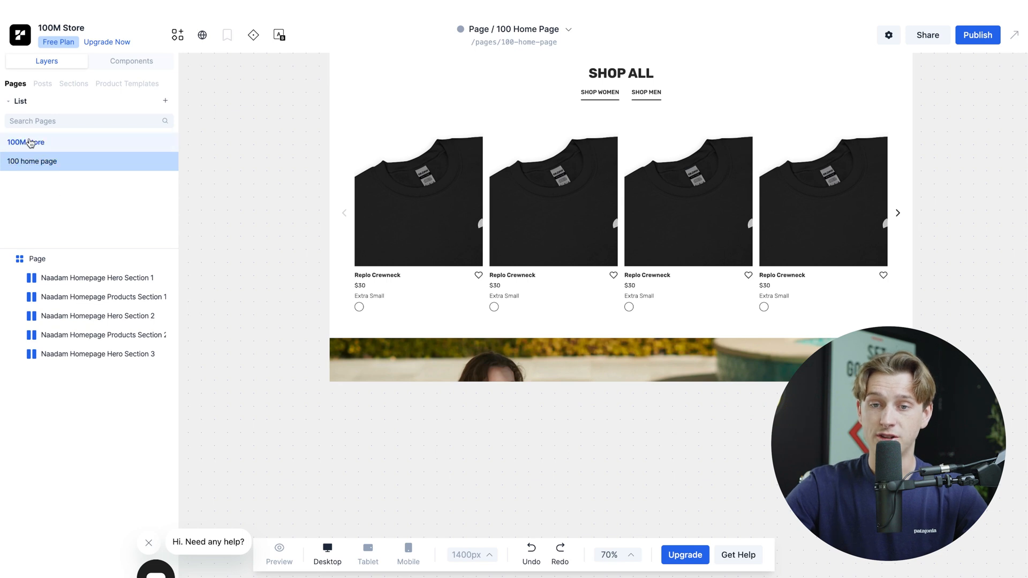
{"action": "left_click", "coordinate": [37, 144]}
{"action": "left_click", "coordinate": [42, 160]}
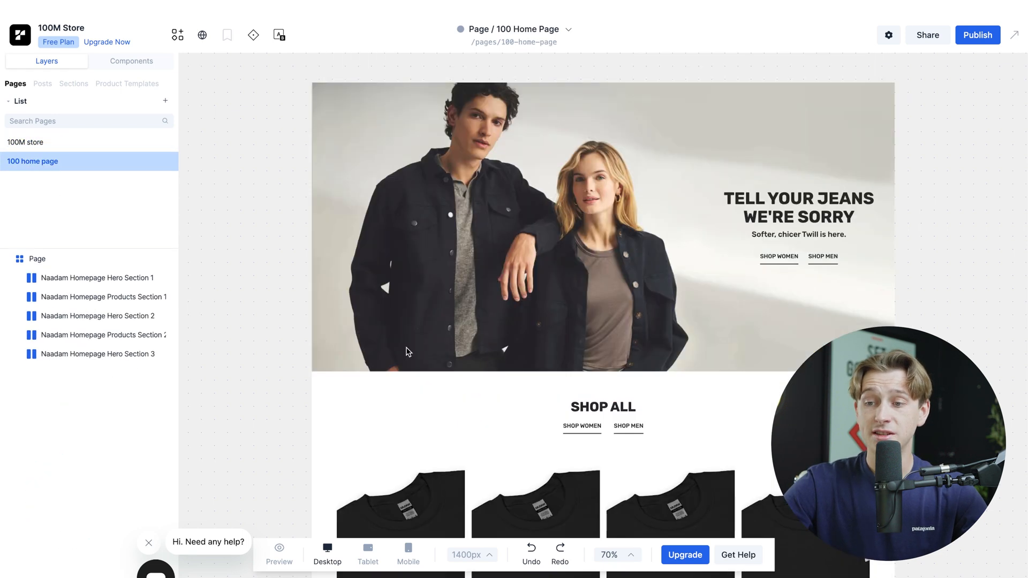
Step: Examine the sections of 100 home page, from the hero through Shop All, Spring Arrivals and Shop New Arrivals to the closing banner
{"action": "scroll", "coordinate": [415, 364], "scroll_direction": "down", "scroll_amount": 5}
{"action": "scroll", "coordinate": [407, 321], "scroll_direction": "right", "scroll_amount": 1}
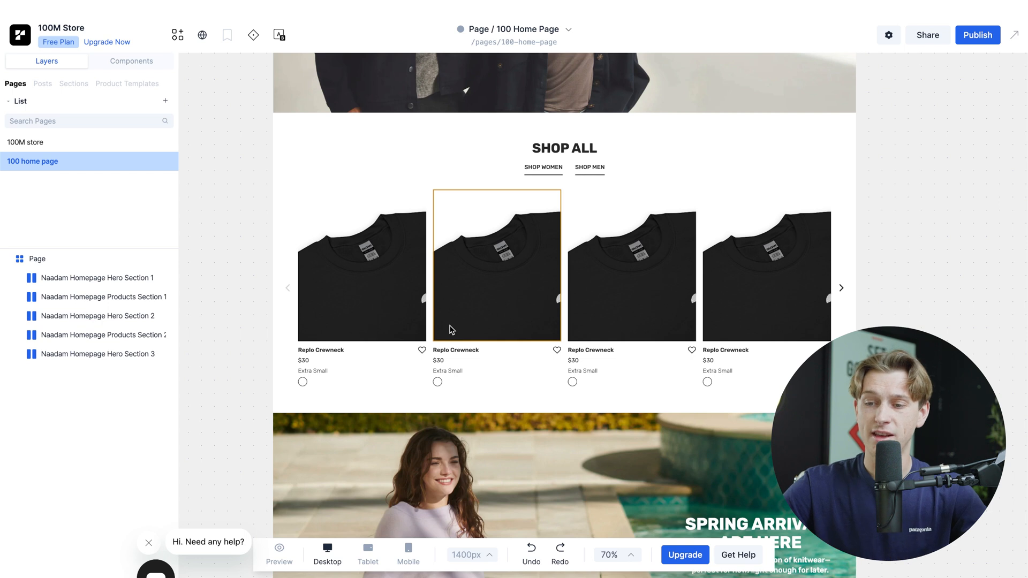
{"action": "scroll", "coordinate": [451, 329], "scroll_direction": "up", "scroll_amount": 1}
{"action": "scroll", "coordinate": [451, 329], "scroll_direction": "right", "scroll_amount": 1}
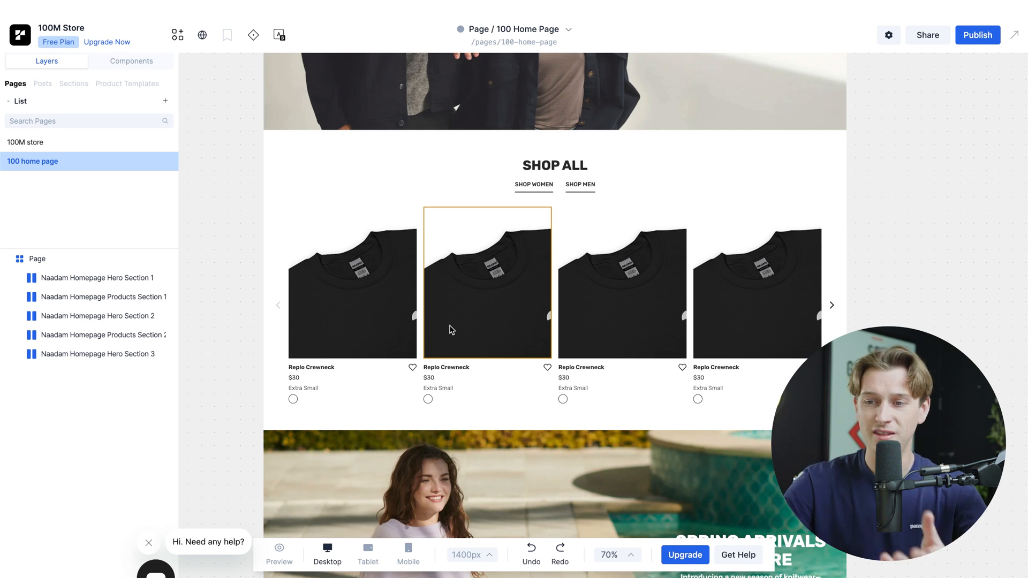
{"action": "scroll", "coordinate": [449, 329], "scroll_direction": "down", "scroll_amount": 10}
{"action": "scroll", "coordinate": [449, 329], "scroll_direction": "left", "scroll_amount": 1}
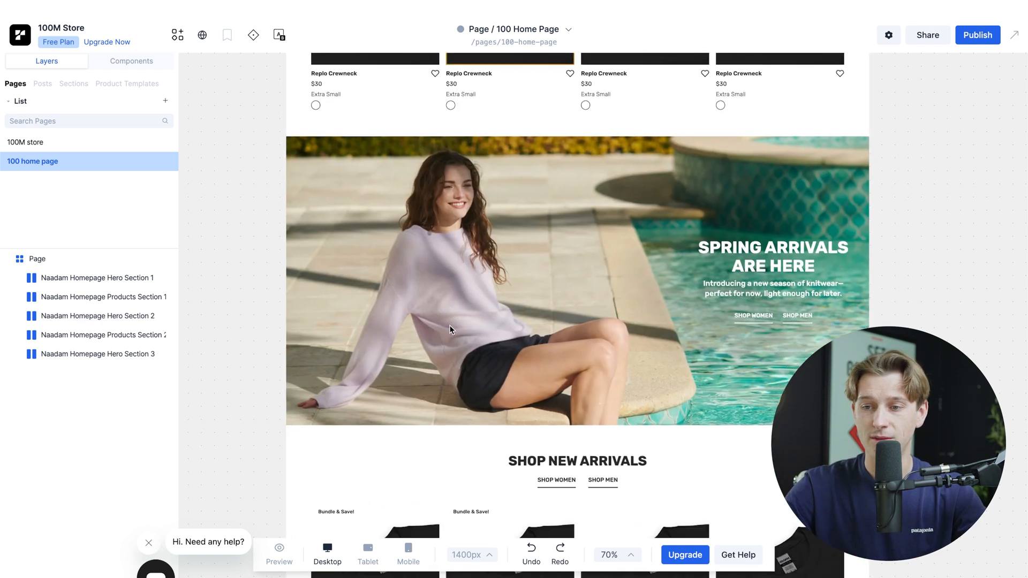
{"action": "scroll", "coordinate": [448, 326], "scroll_direction": "down", "scroll_amount": 1}
{"action": "scroll", "coordinate": [448, 325], "scroll_direction": "left", "scroll_amount": 1}
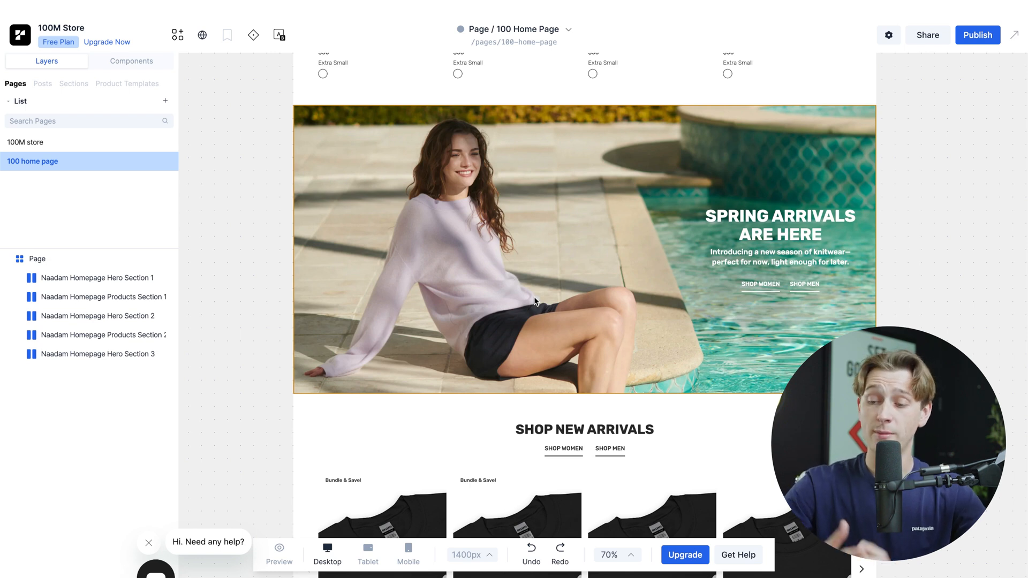
{"action": "scroll", "coordinate": [534, 301], "scroll_direction": "down", "scroll_amount": 10}
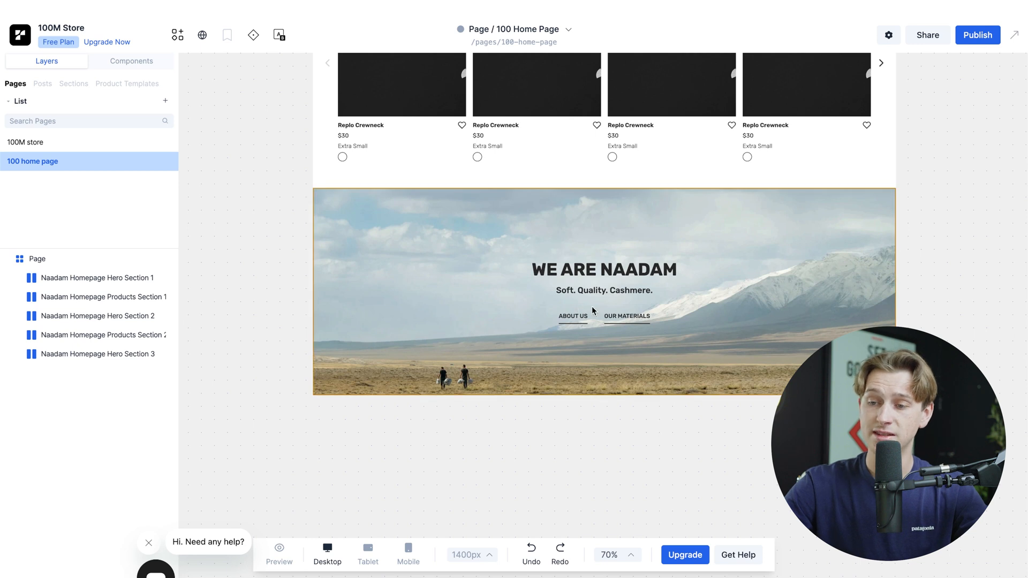
Step: Replace the WE ARE NAADAM heading in the closing banner with "100M store"
{"action": "left_click", "coordinate": [609, 271]}
{"action": "double_click", "coordinate": [609, 271]}
{"action": "type", "text": "djjh"}
{"action": "key", "text": "super+a"}
{"action": "key", "text": "BackSpace"}
{"action": "type", "text": "100M sotre"}
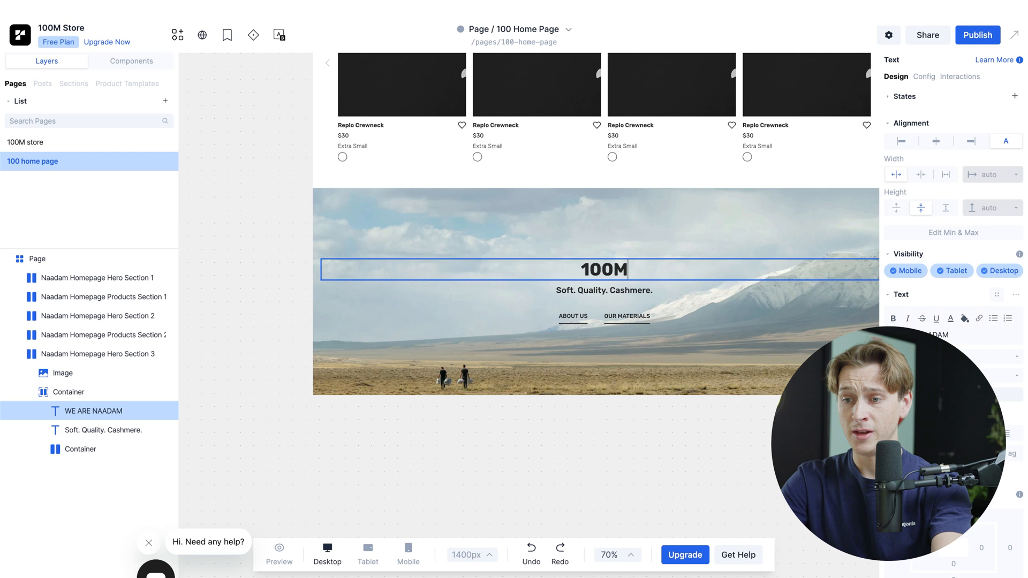
{"action": "key", "text": "BackSpace"}
{"action": "key", "text": "BackSpace"}
{"action": "key", "text": "BackSpace"}
{"action": "key", "text": "BackSpace"}
{"action": "type", "text": "tore"}
{"action": "left_click", "coordinate": [624, 411]}
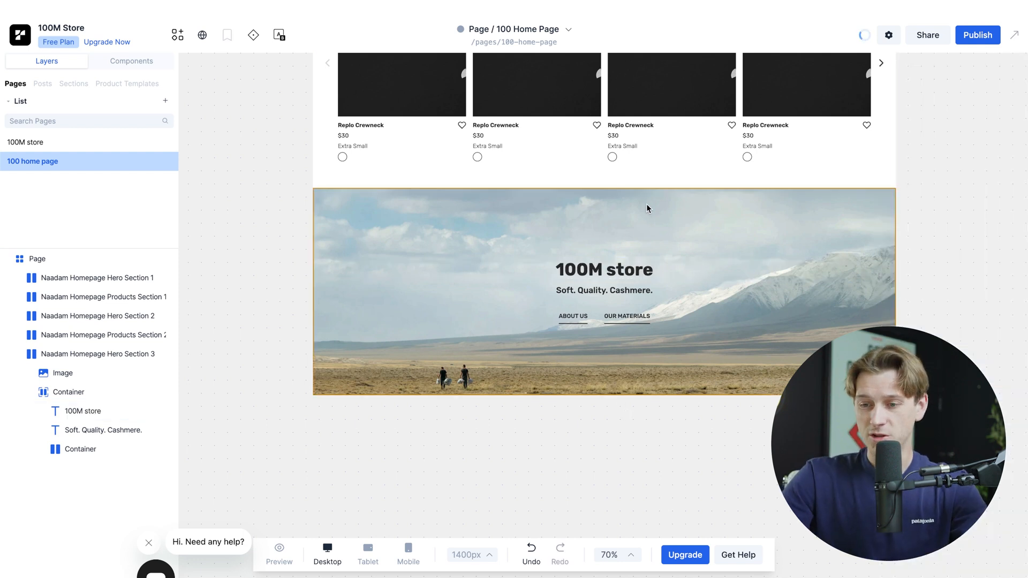
Step: Replace the TELL YOUR JEANS WE'RE SORRY heading in the hero section with "100M store" and set it to uppercase
{"action": "scroll", "coordinate": [581, 218], "scroll_direction": "up", "scroll_amount": 20}
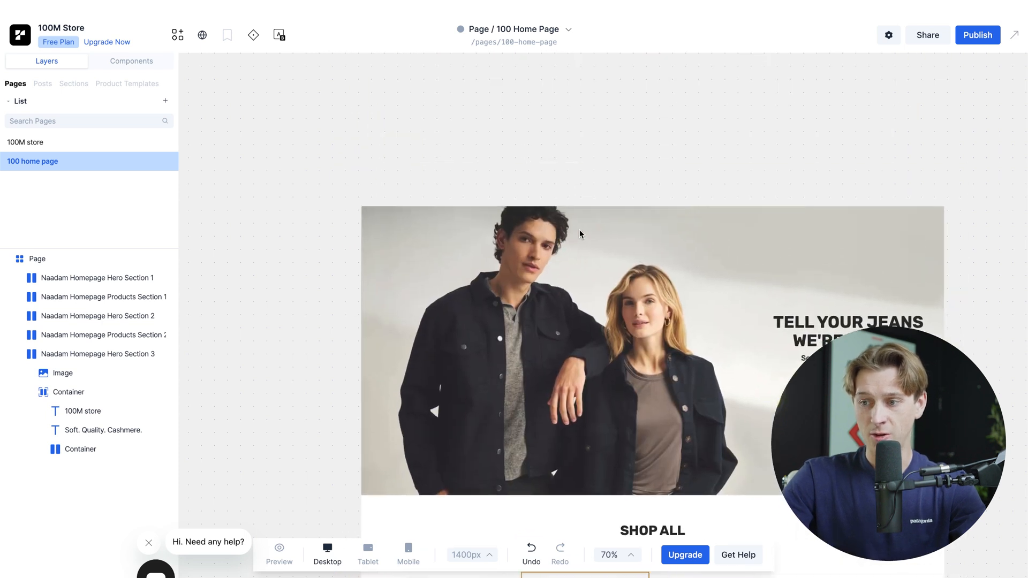
{"action": "scroll", "coordinate": [580, 234], "scroll_direction": "right", "scroll_amount": 3}
{"action": "scroll", "coordinate": [579, 234], "scroll_direction": "down", "scroll_amount": 2}
{"action": "left_click", "coordinate": [698, 242]}
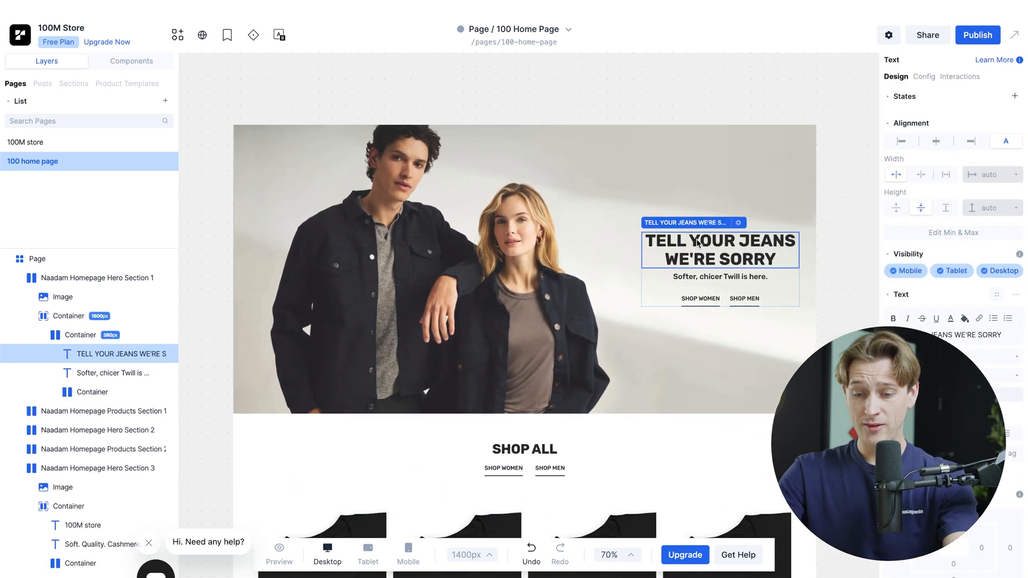
{"action": "key", "text": "Delete"}
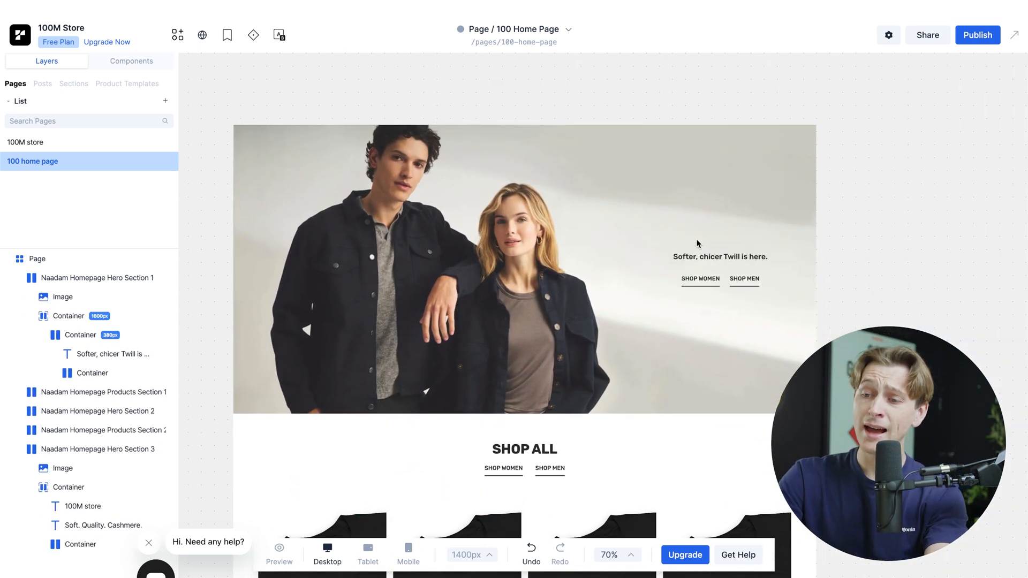
{"action": "type", "text": "10"}
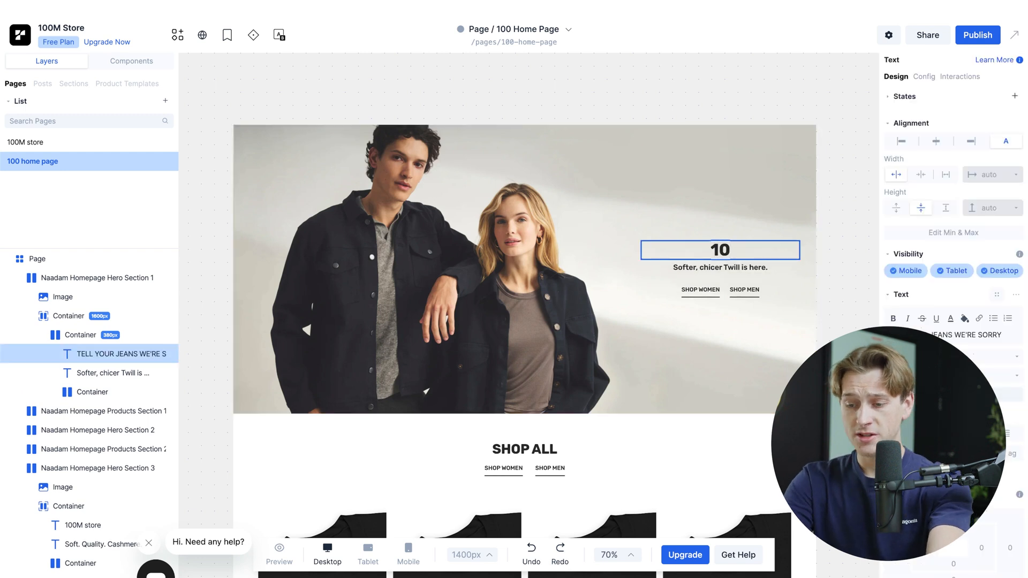
{"action": "type", "text": "0M store"}
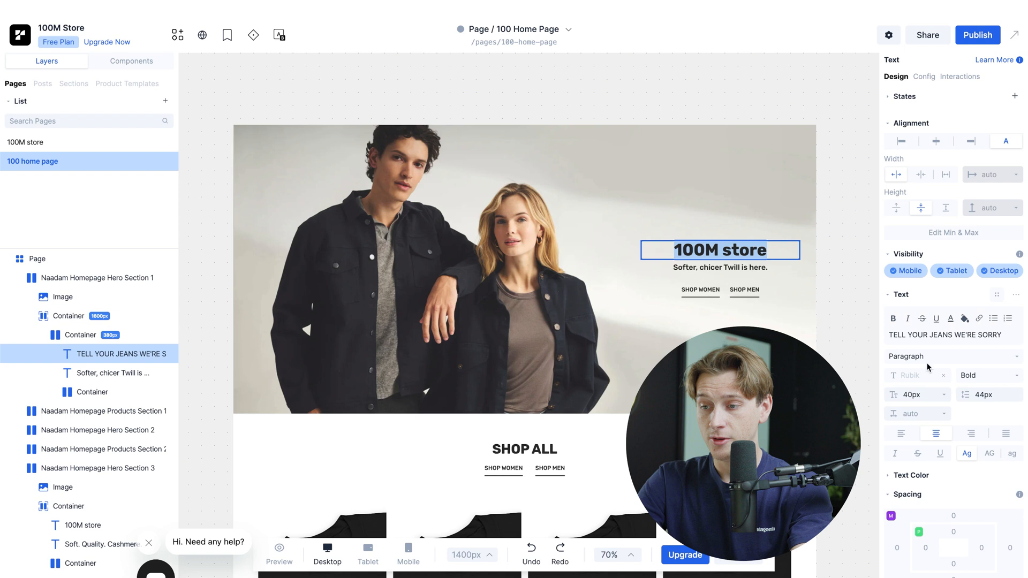
{"action": "left_click", "coordinate": [990, 453]}
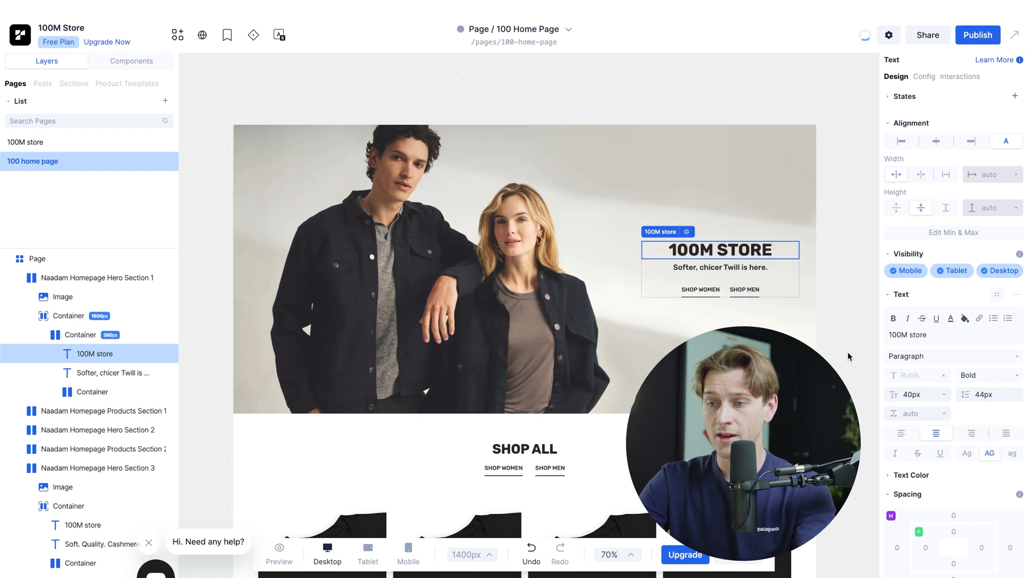
Step: Add an Image component to the hero container above the 100M STORE heading without choosing an image
{"action": "left_click", "coordinate": [767, 210]}
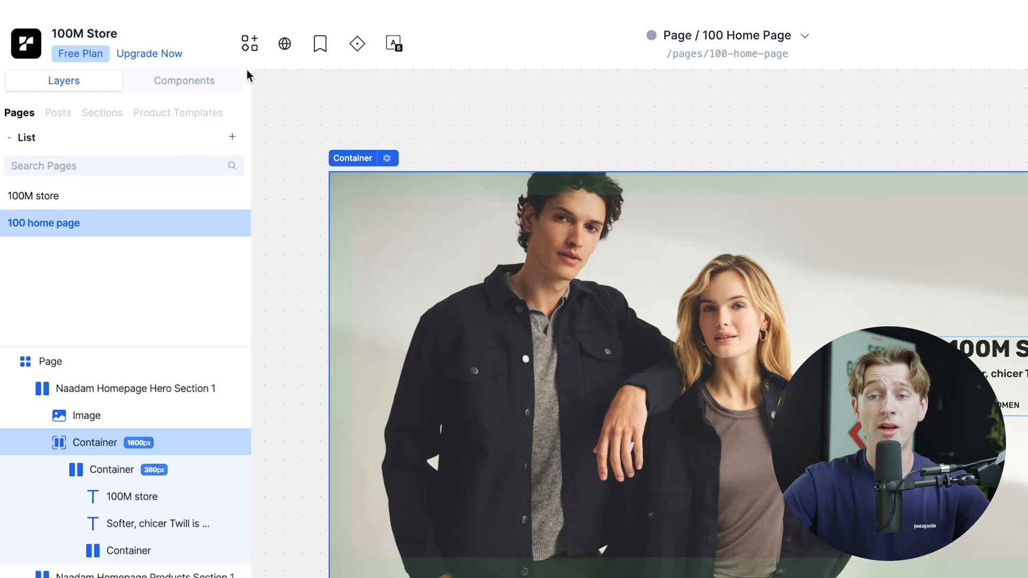
{"action": "left_click", "coordinate": [252, 50]}
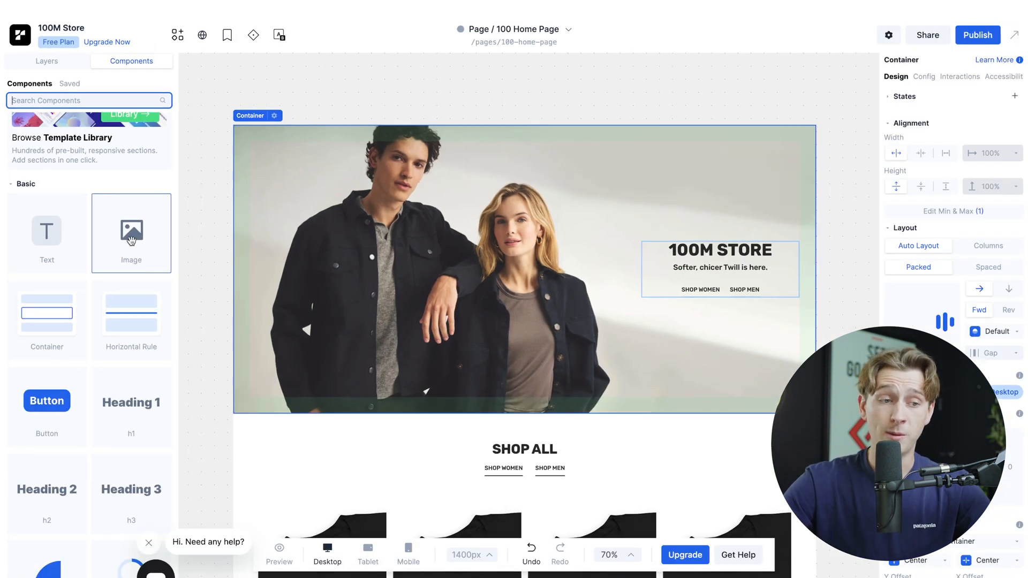
{"action": "left_click_drag", "start_coordinate": [131, 240], "coordinate": [734, 185]}
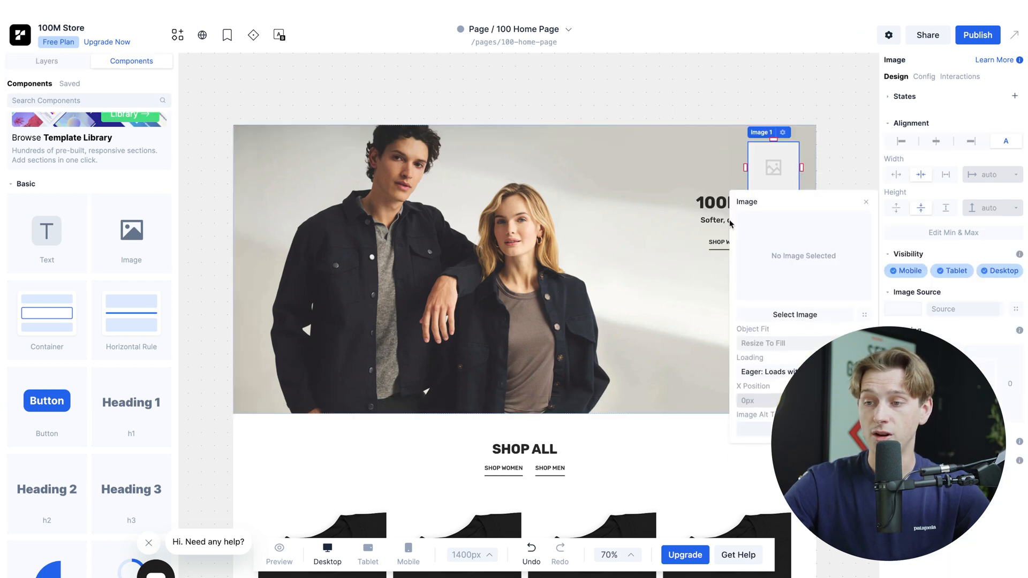
{"action": "left_click", "coordinate": [866, 202]}
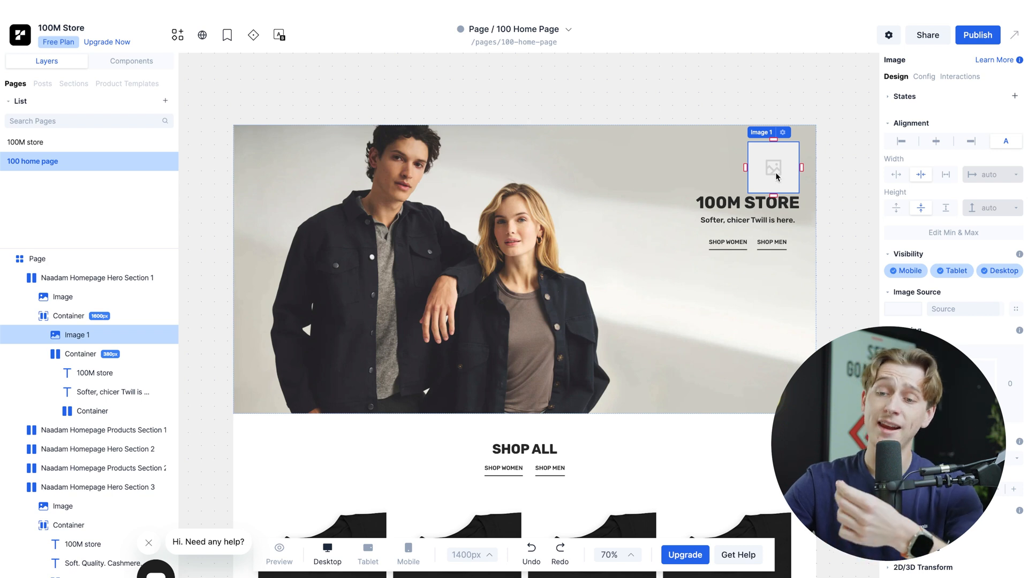
Step: Try to resize the hero's image placeholder and to move the 100M STORE heading lower, undoing both changes
{"action": "left_click_drag", "start_coordinate": [745, 167], "coordinate": [649, 167]}
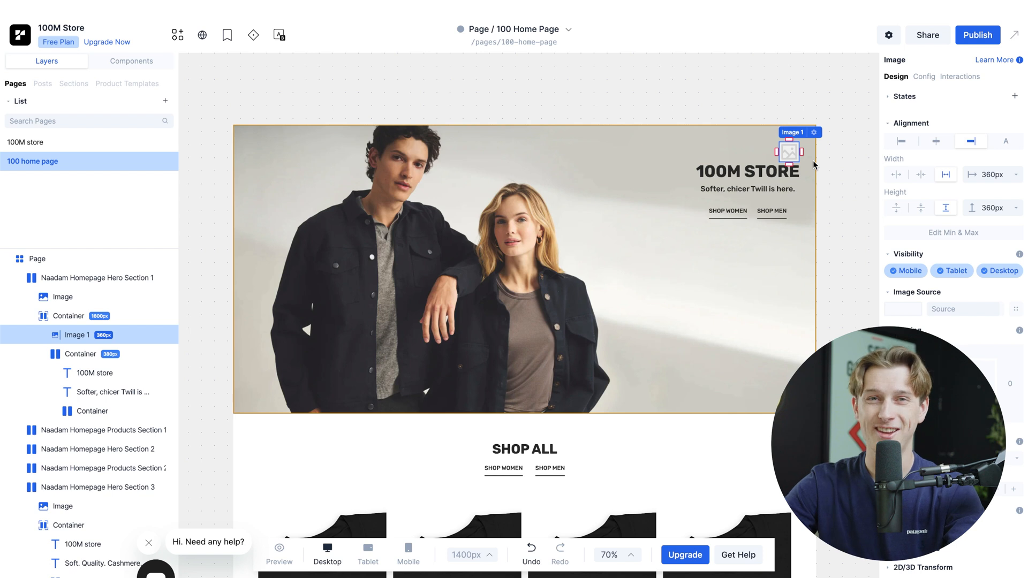
{"action": "key", "text": "ctrl+z"}
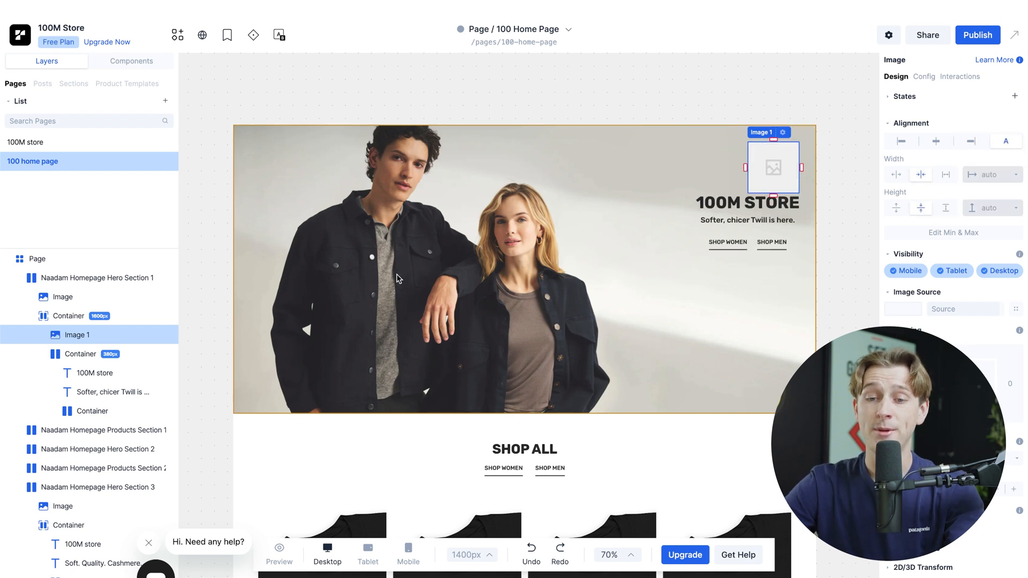
{"action": "left_click", "coordinate": [72, 316]}
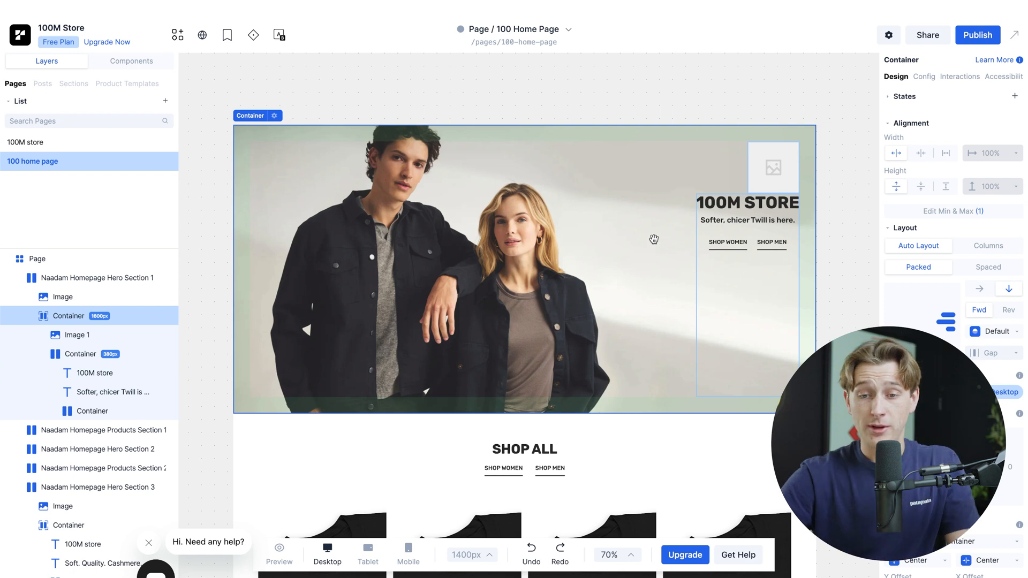
{"action": "left_click", "coordinate": [746, 322]}
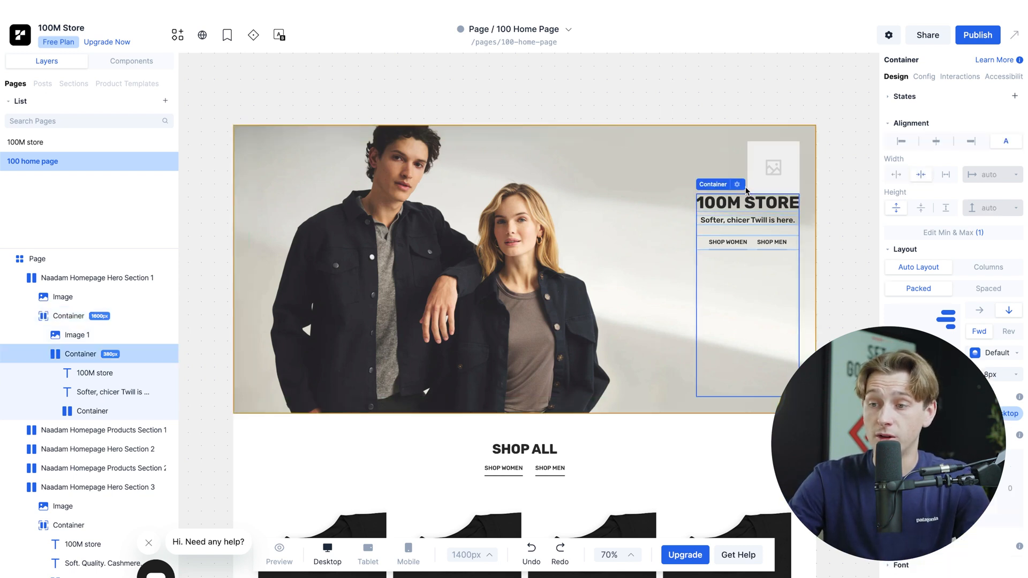
{"action": "left_click_drag", "start_coordinate": [741, 198], "coordinate": [752, 315]}
{"action": "key", "text": "ctrl+z"}
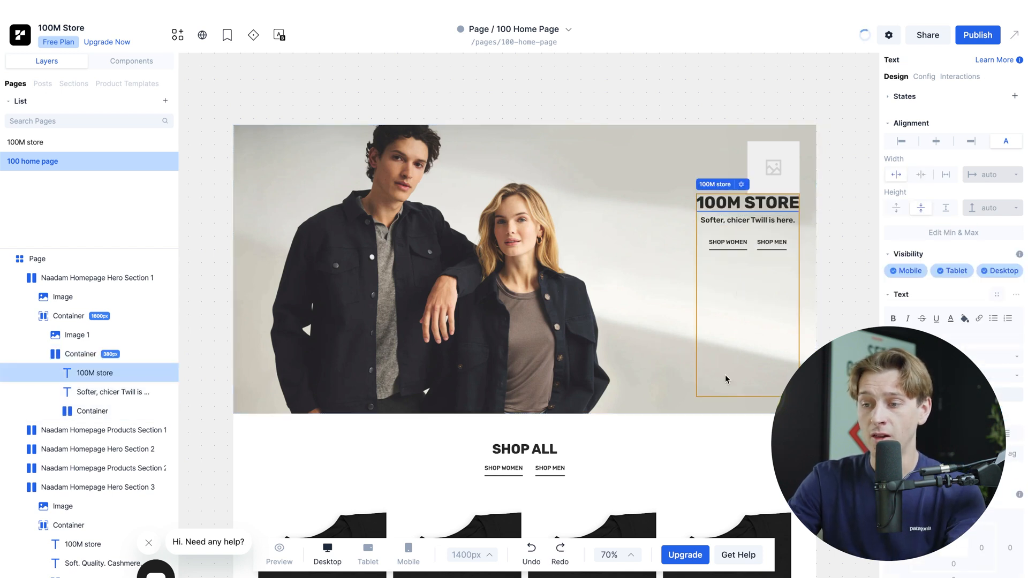
Step: Compare the height options for the hero's text container and set its height to fit the content
{"action": "left_click", "coordinate": [727, 377]}
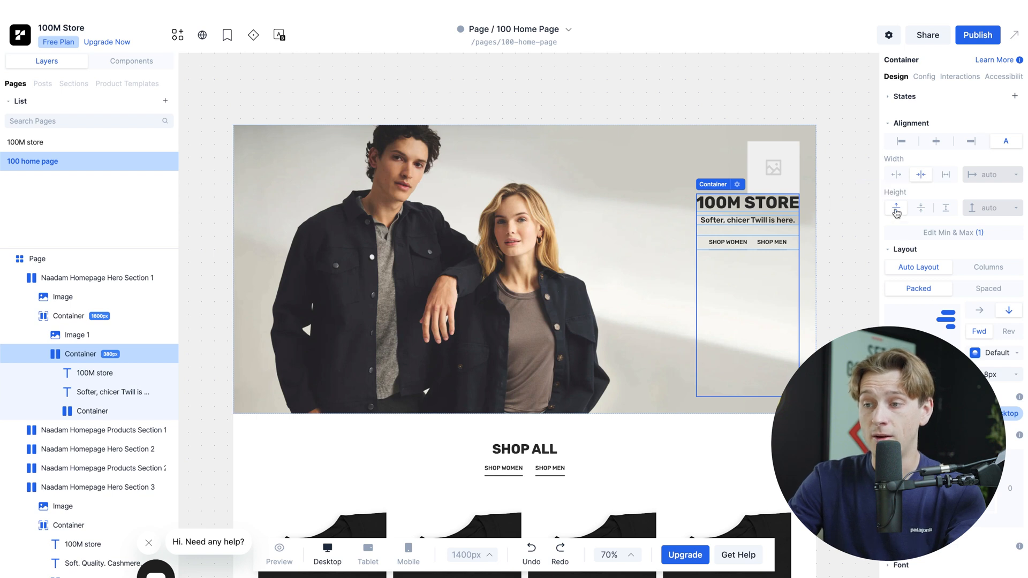
{"action": "left_click", "coordinate": [921, 207]}
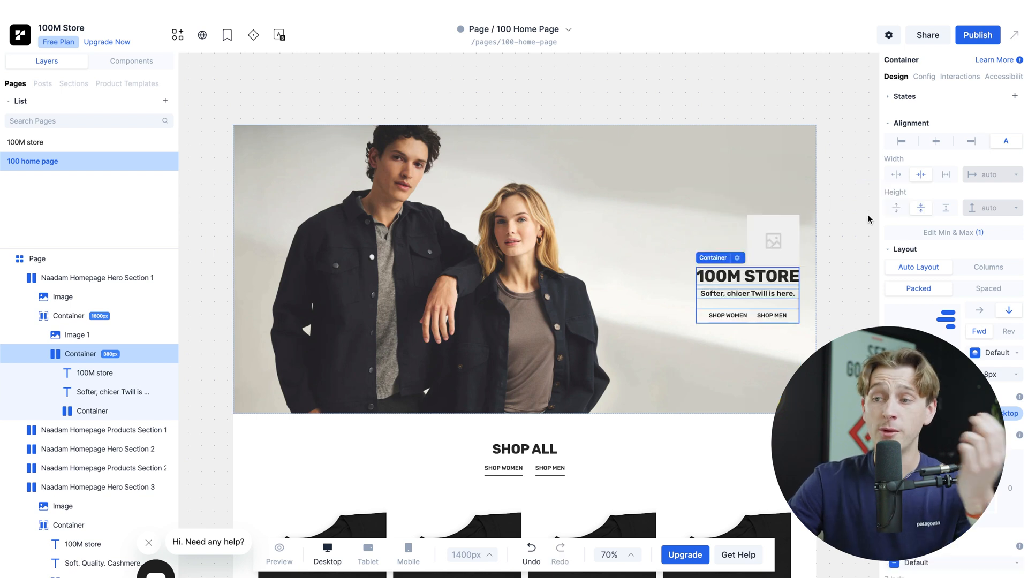
{"action": "left_click", "coordinate": [896, 209]}
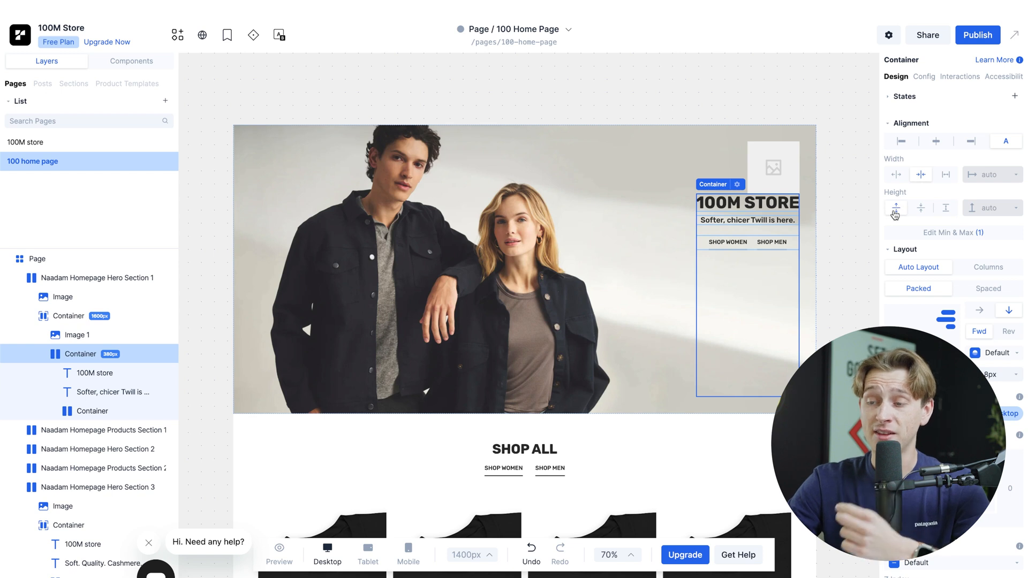
{"action": "left_click", "coordinate": [920, 208]}
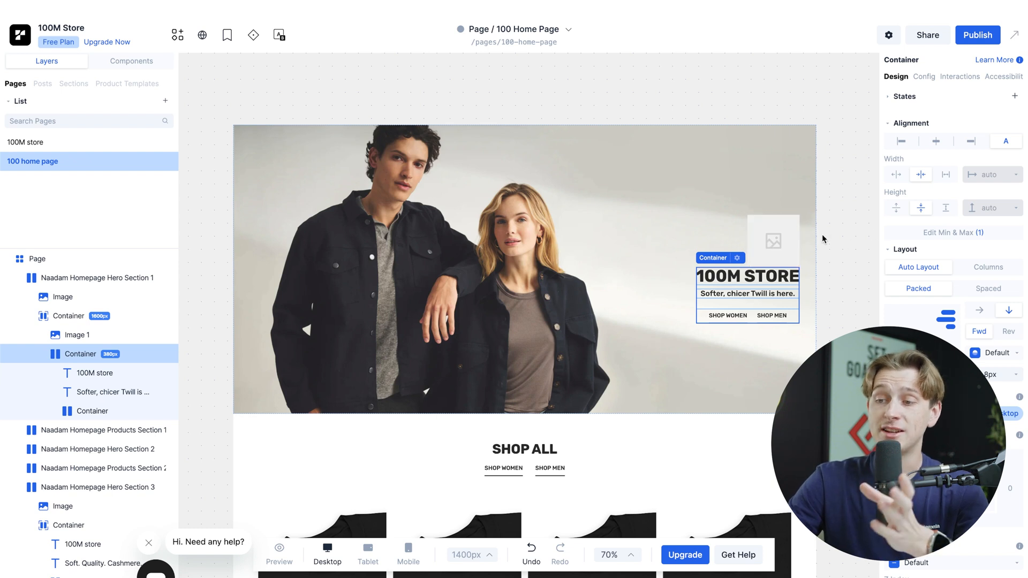
Step: Add a Container component above the hero's image placeholder and move the placeholder into it
{"action": "double_click", "coordinate": [777, 249]}
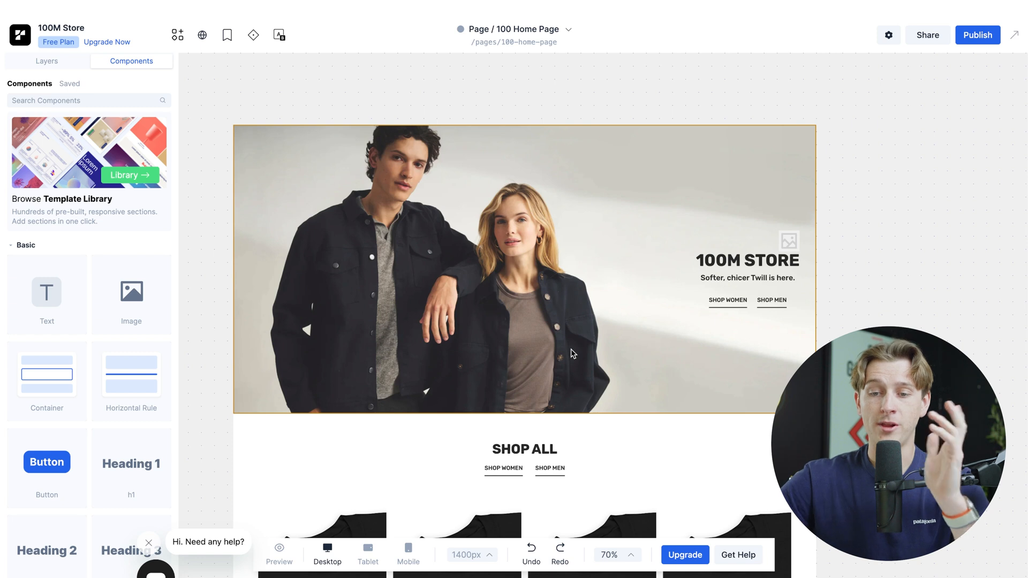
{"action": "scroll", "coordinate": [22, 375], "scroll_direction": "down", "scroll_amount": 1}
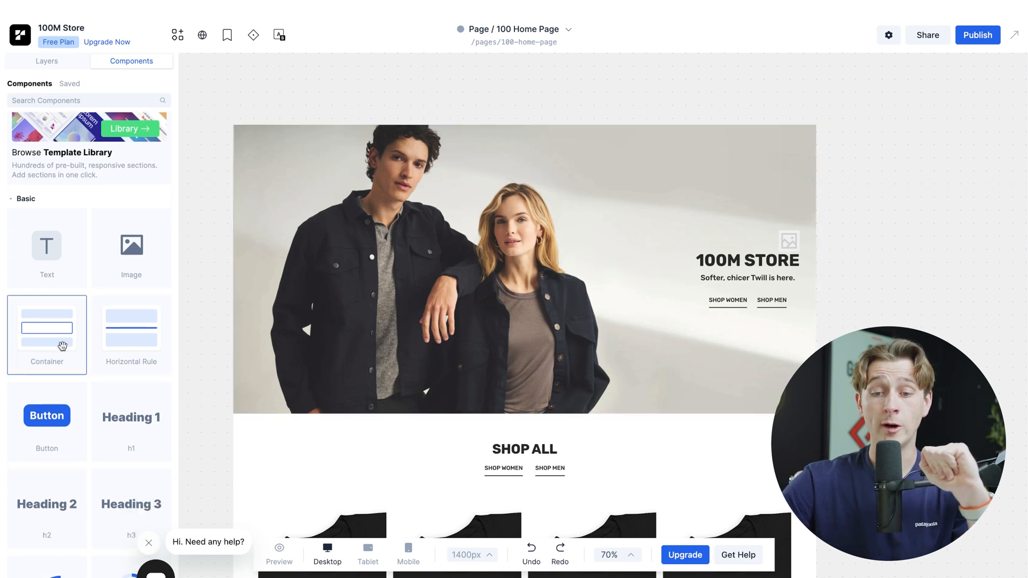
{"action": "left_click_drag", "start_coordinate": [62, 346], "coordinate": [732, 222]}
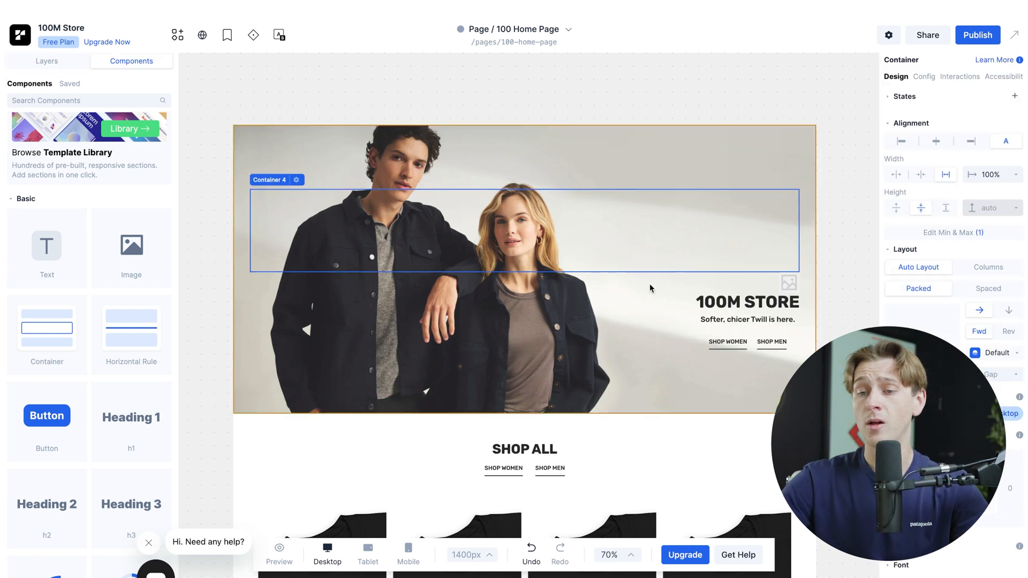
{"action": "left_click", "coordinate": [790, 283]}
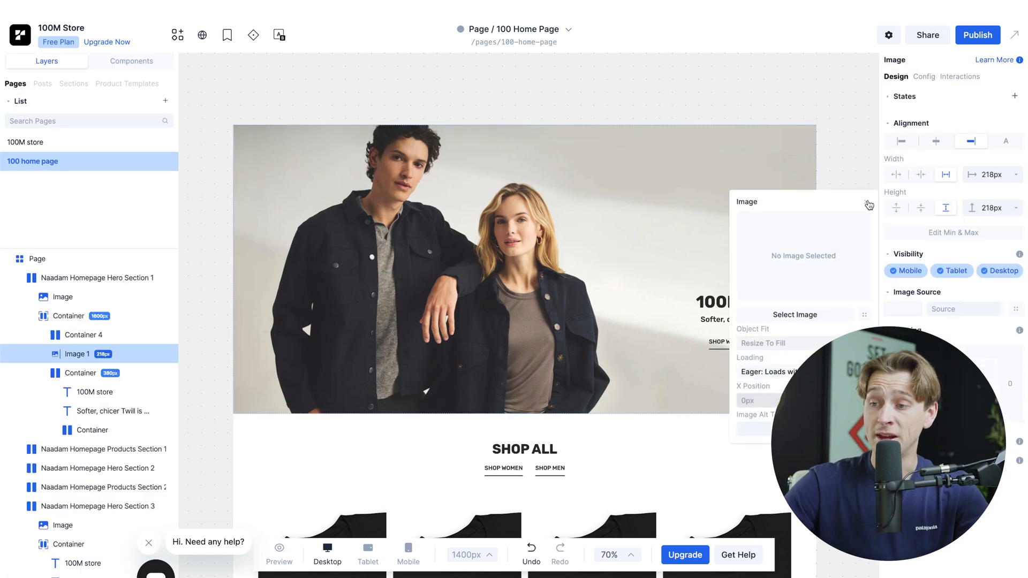
{"action": "left_click", "coordinate": [868, 205]}
{"action": "left_click_drag", "start_coordinate": [789, 283], "coordinate": [754, 227]}
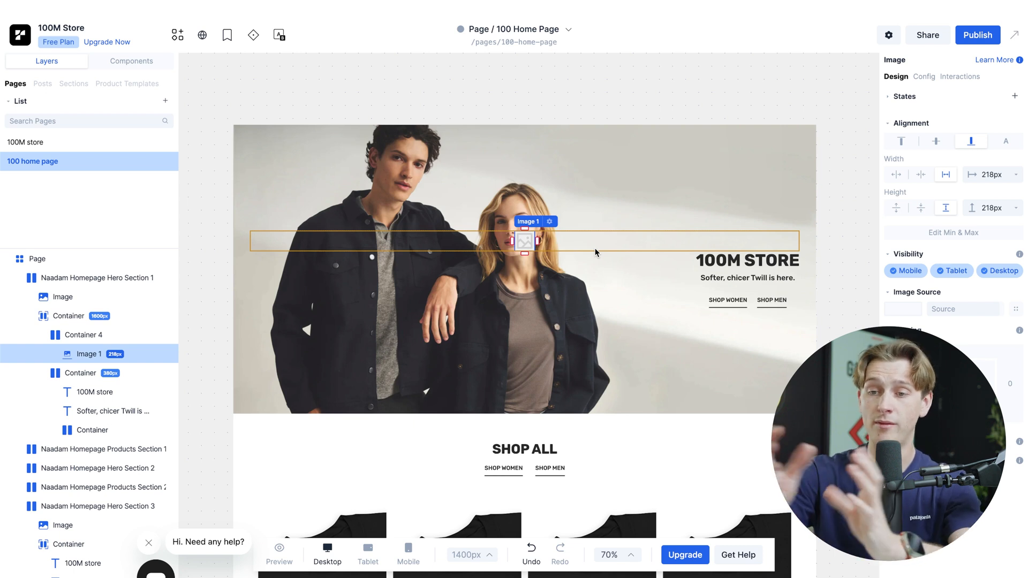
Step: Resize the image placeholder inside the new container to 226px, and set its width and height to fit the content
{"action": "left_click_drag", "start_coordinate": [526, 229], "coordinate": [616, 242]}
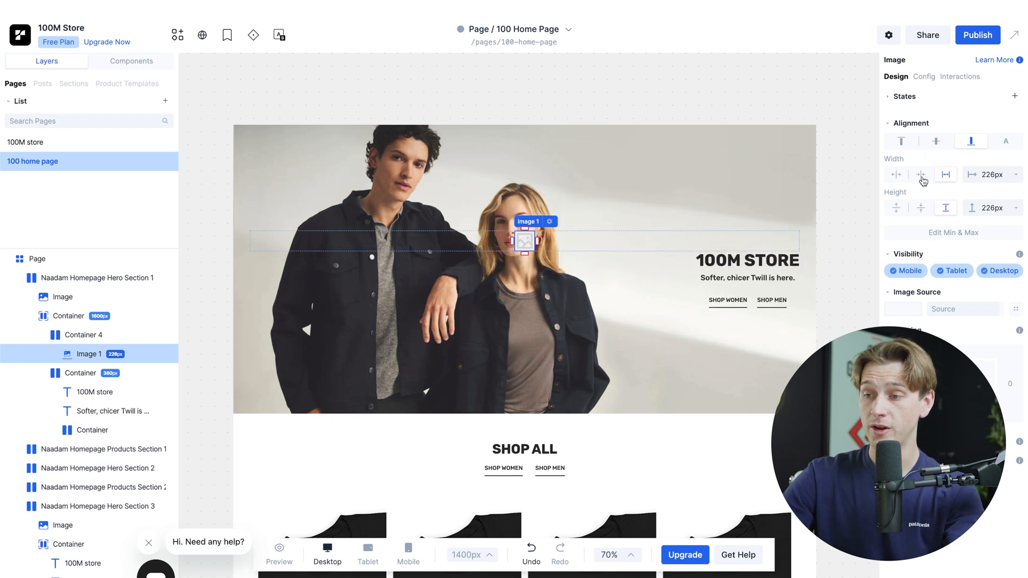
{"action": "left_click", "coordinate": [896, 174]}
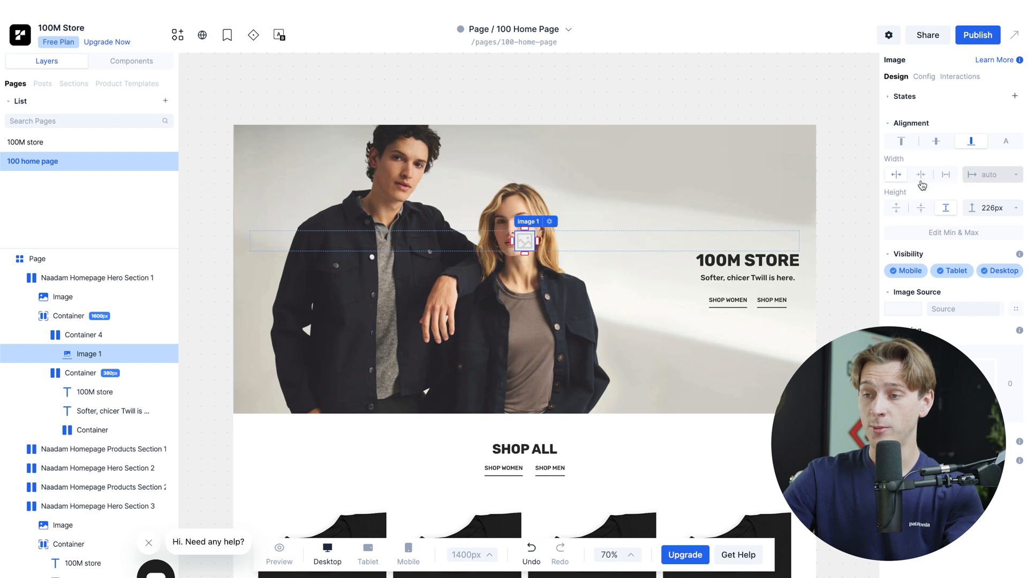
{"action": "left_click", "coordinate": [920, 175]}
{"action": "left_click", "coordinate": [921, 208]}
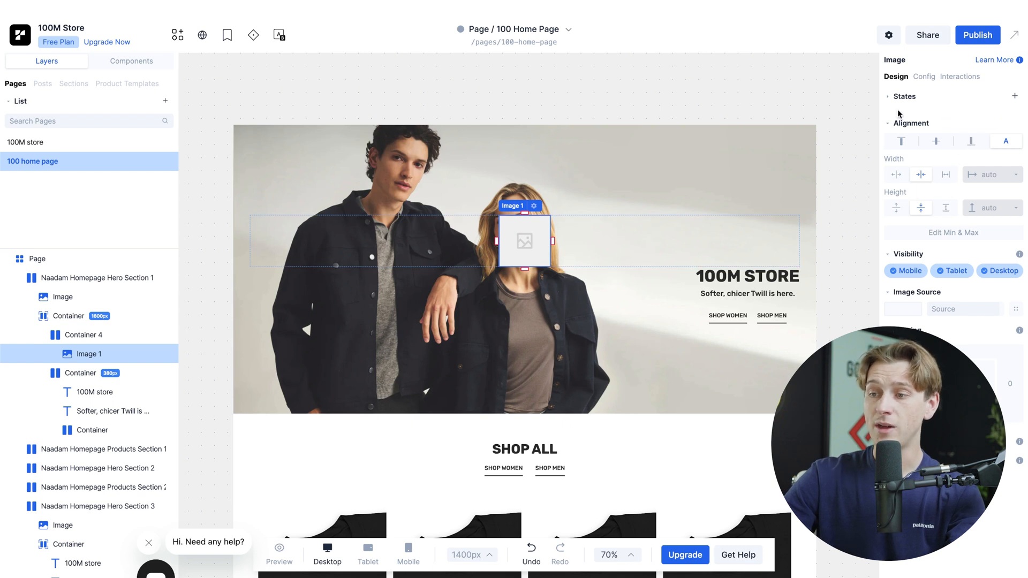
Step: Align the image placeholder to the vertical centre of its container and raise its Z index to 2
{"action": "left_click", "coordinate": [965, 146]}
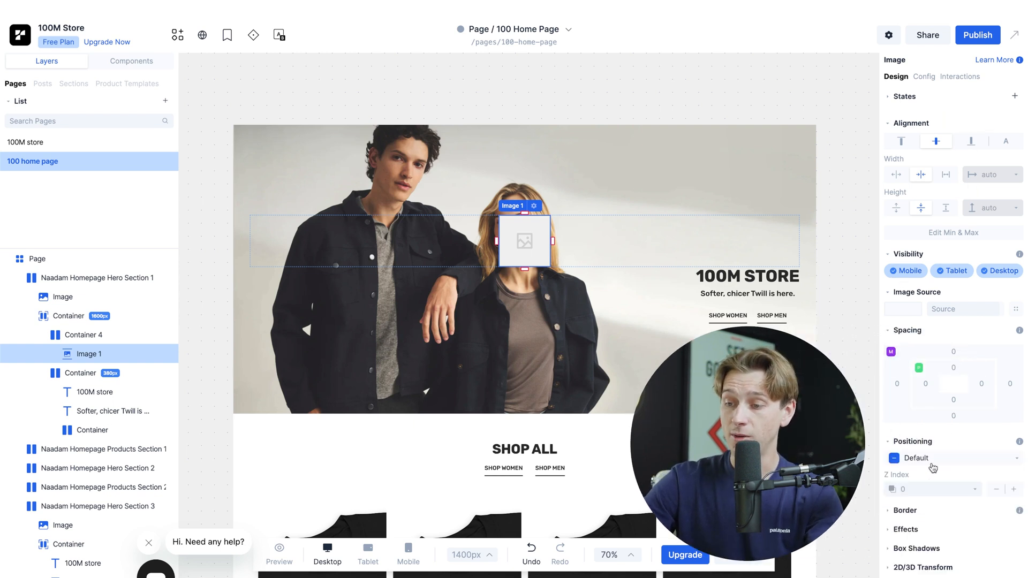
{"action": "left_click", "coordinate": [974, 487]}
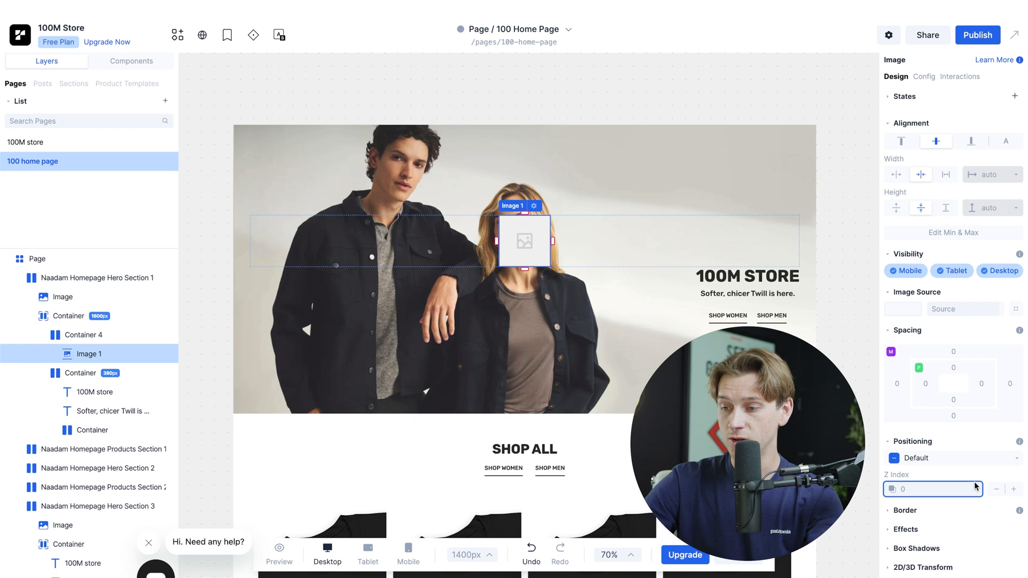
{"action": "left_click", "coordinate": [1013, 489]}
{"action": "left_click", "coordinate": [1013, 489]}
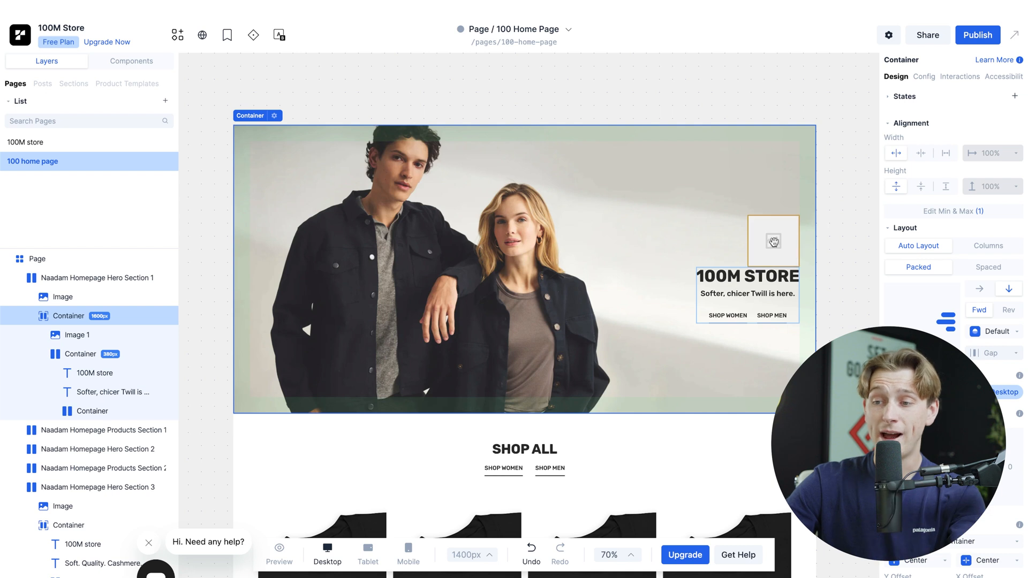
Step: Try to reposition the image placeholder above the hero's 100M STORE heading
{"action": "left_click_drag", "start_coordinate": [773, 242], "coordinate": [788, 214]}
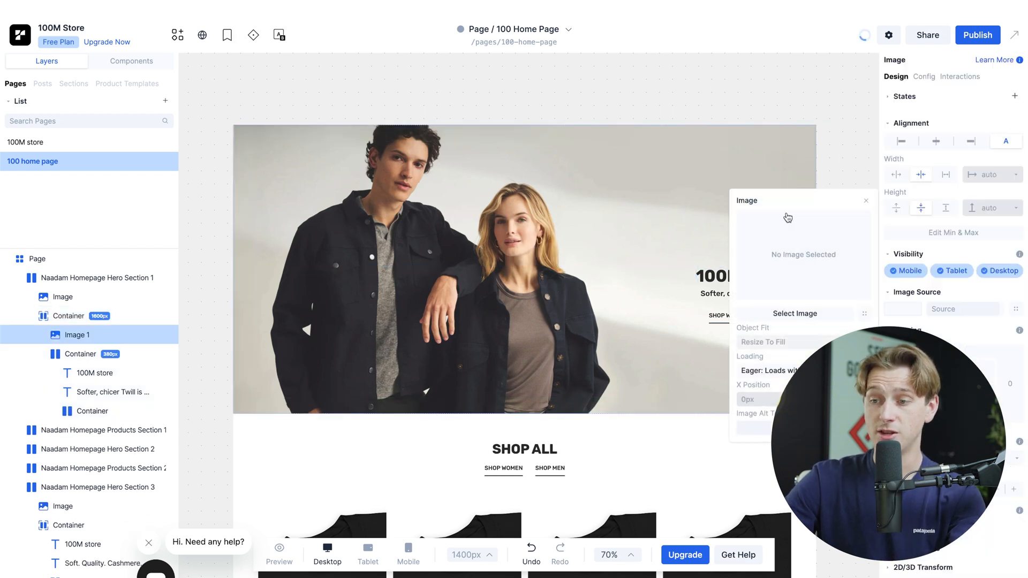
{"action": "left_click", "coordinate": [865, 203]}
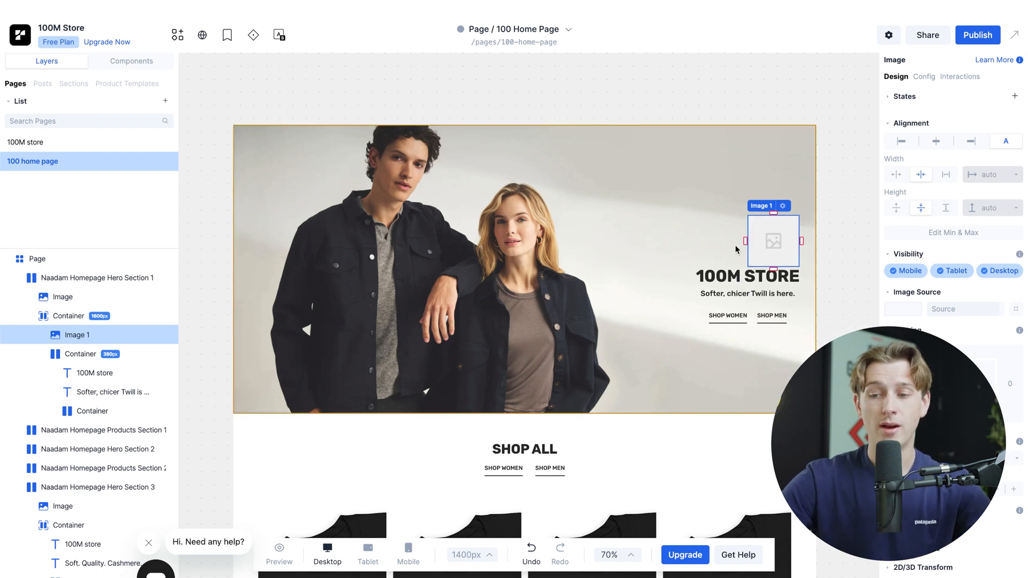
Step: Examine the home page from the hero through Spring Arrivals to the closing banner, including the Shop All product images
{"action": "scroll", "coordinate": [487, 350], "scroll_direction": "down", "scroll_amount": 10}
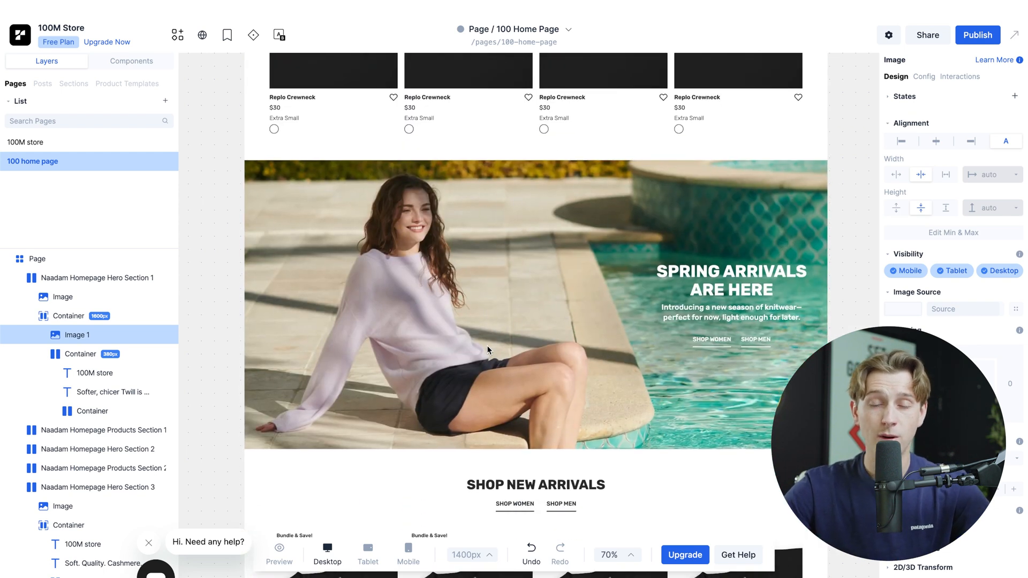
{"action": "scroll", "coordinate": [487, 345], "scroll_direction": "down", "scroll_amount": 10}
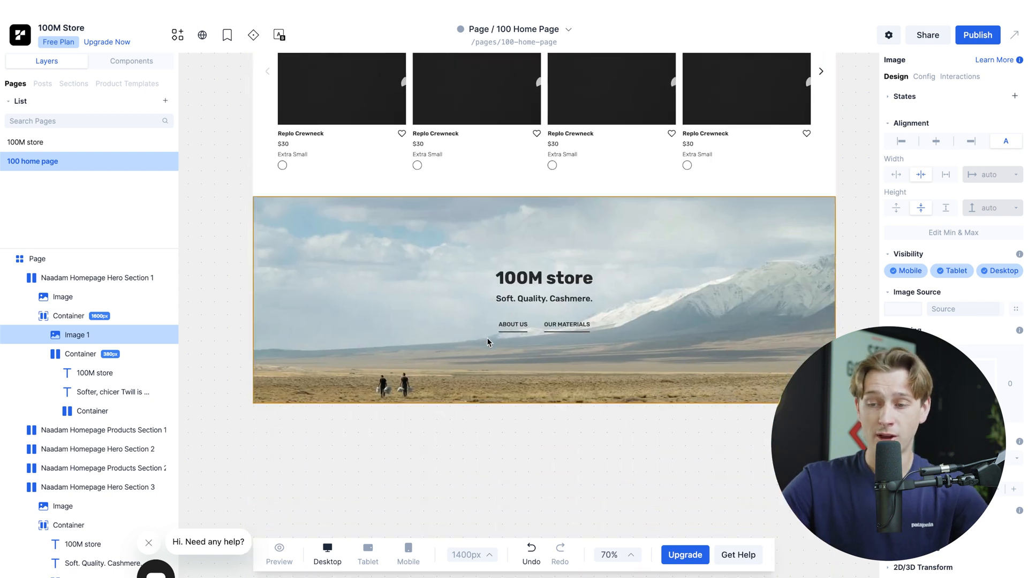
{"action": "scroll", "coordinate": [486, 342], "scroll_direction": "down", "scroll_amount": 5}
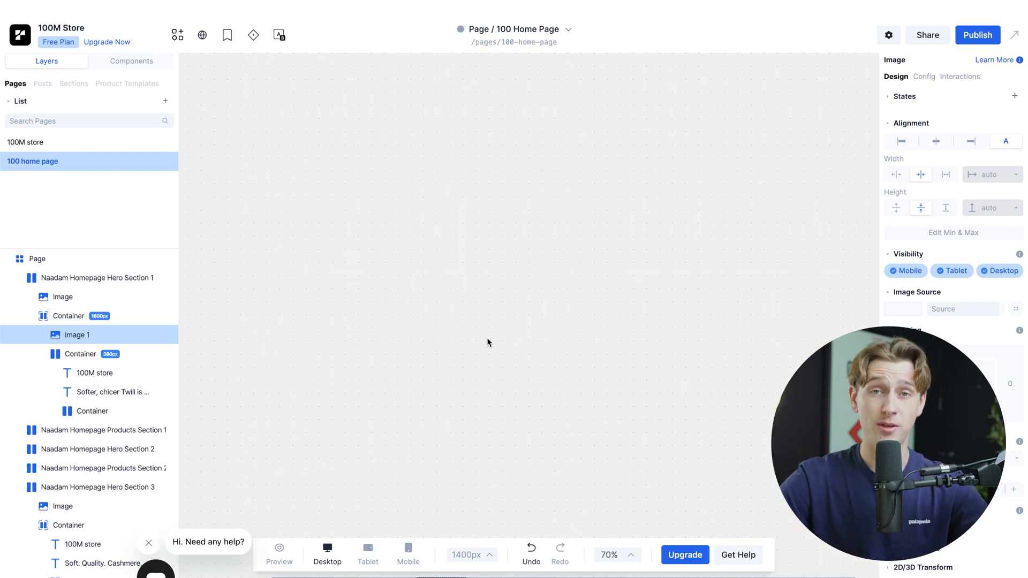
{"action": "scroll", "coordinate": [486, 342], "scroll_direction": "down", "scroll_amount": 10}
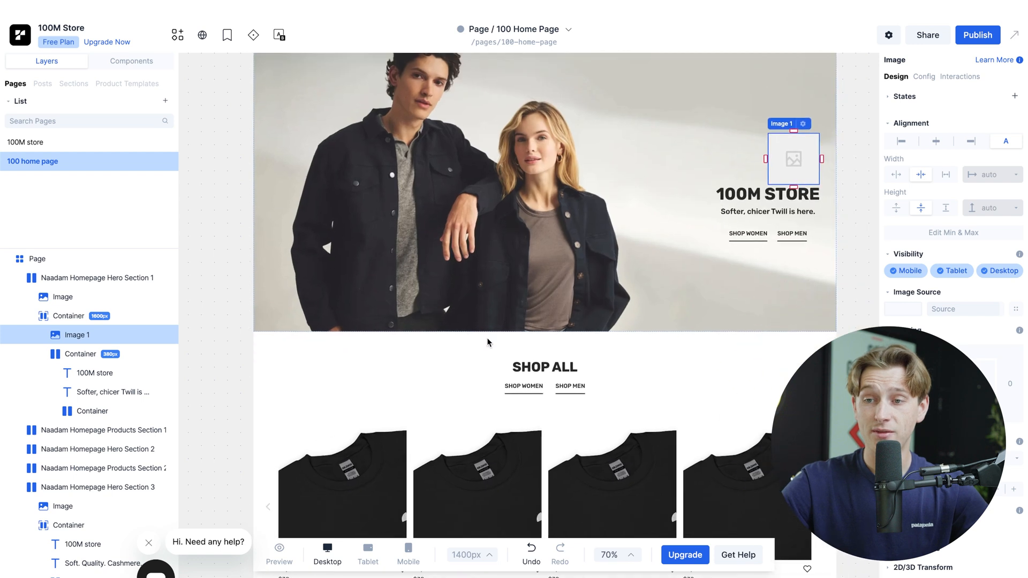
{"action": "scroll", "coordinate": [486, 337], "scroll_direction": "down", "scroll_amount": 2}
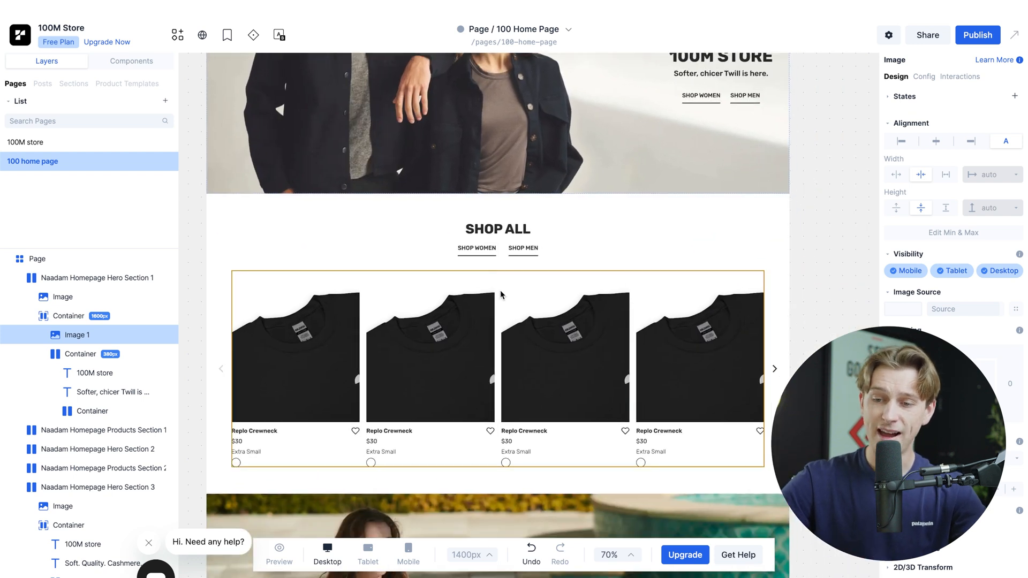
{"action": "left_click", "coordinate": [445, 351]}
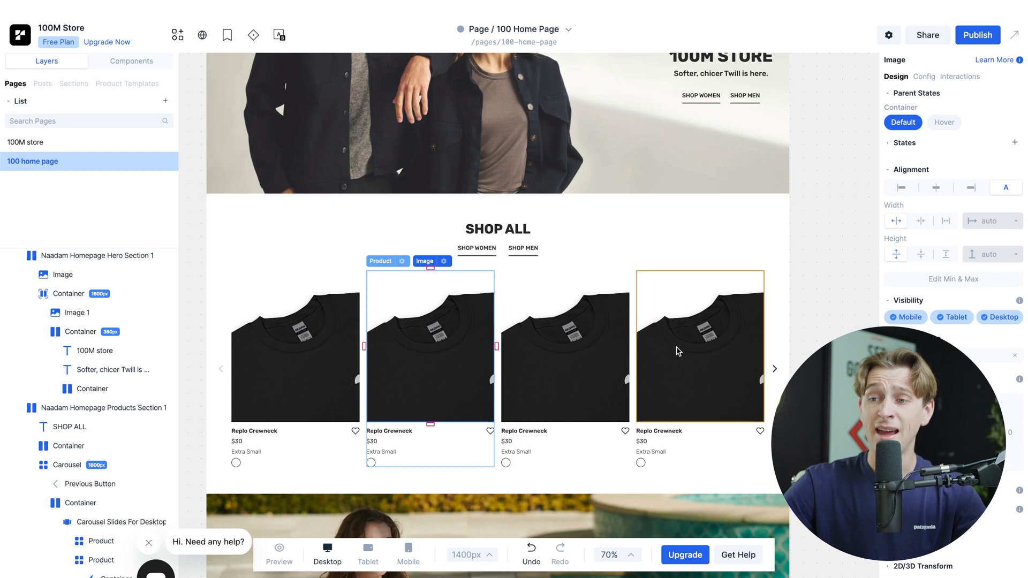
{"action": "scroll", "coordinate": [677, 348], "scroll_direction": "up", "scroll_amount": 10}
{"action": "scroll", "coordinate": [677, 348], "scroll_direction": "down", "scroll_amount": 8}
{"action": "scroll", "coordinate": [676, 346], "scroll_direction": "down", "scroll_amount": 5}
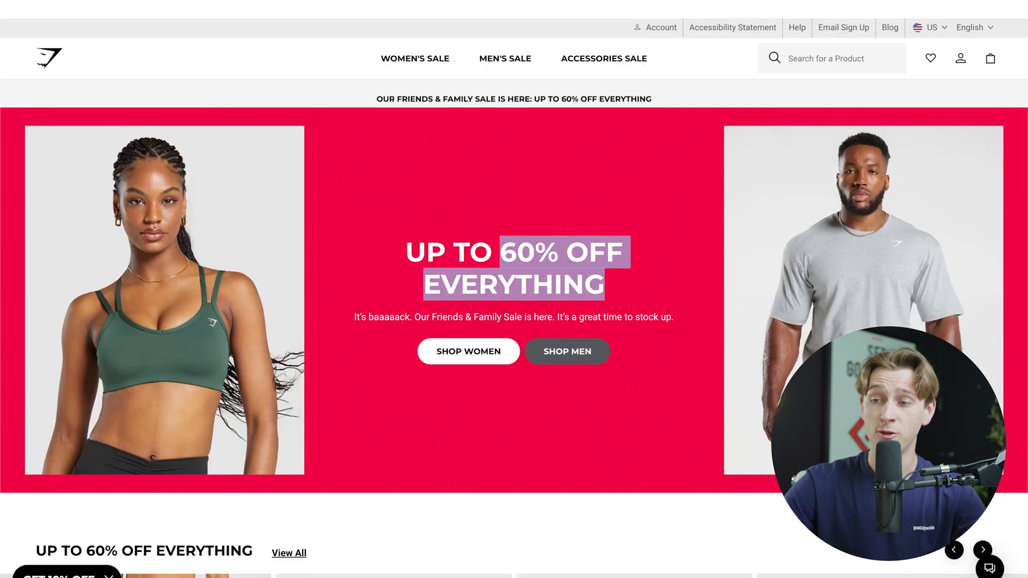